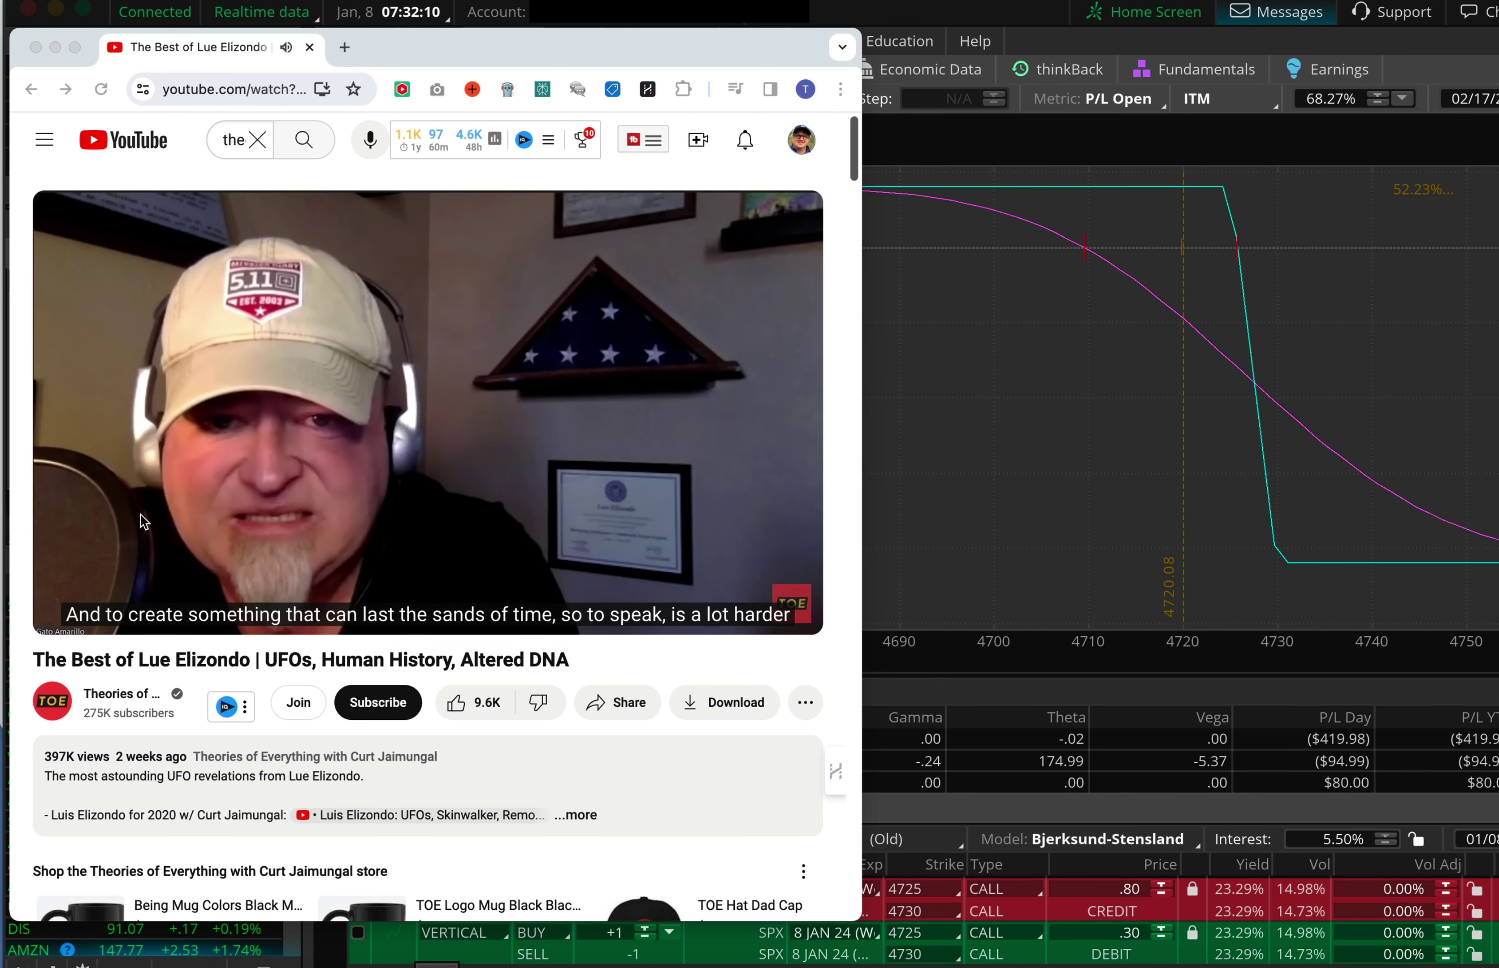
Pause the YouTube video and move the browser window out of the way of the trading platform.
click(342, 399)
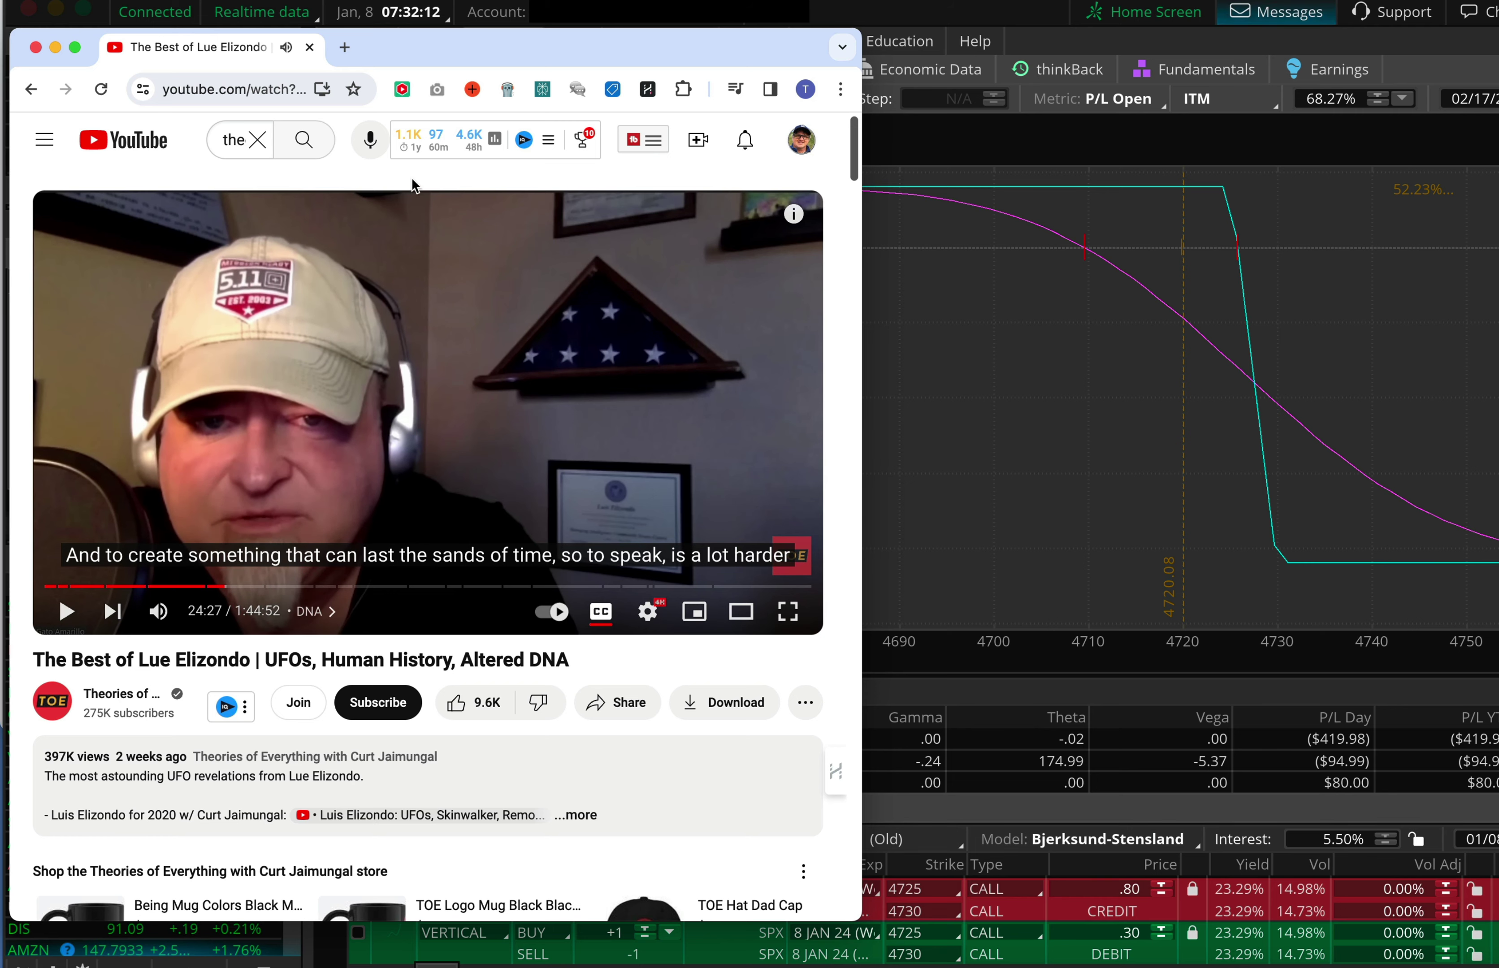
drag(693, 45, 666, 38)
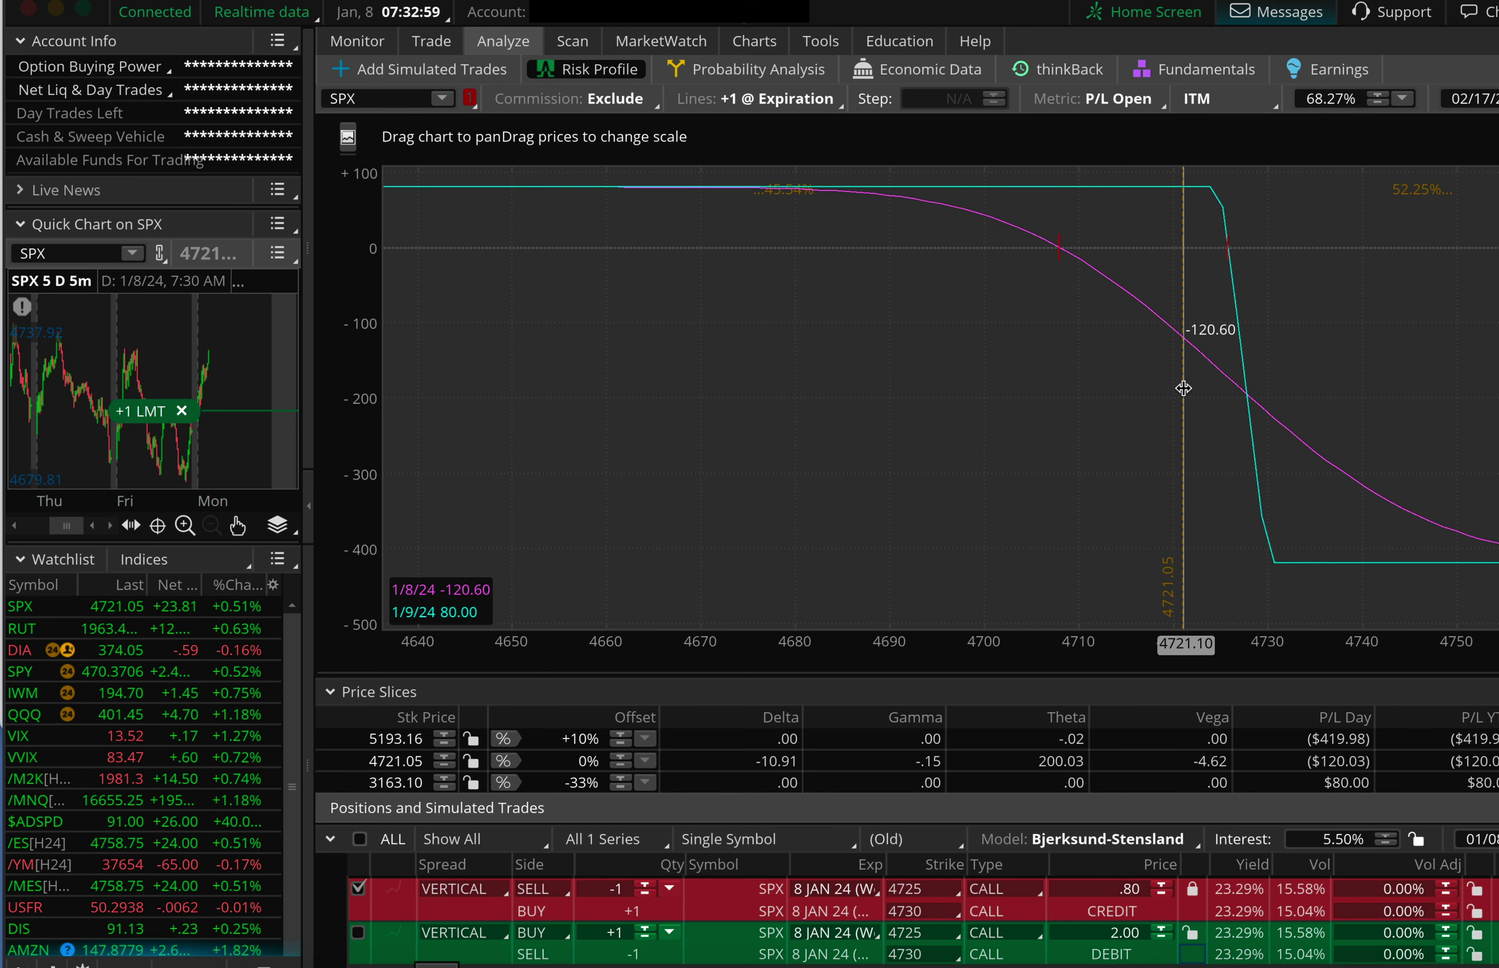
Send a buy-to-close order for one SPX 8 JAN 24 4725/4730 call vertical and check today's filled orders.
right_click(714, 938)
click(832, 810)
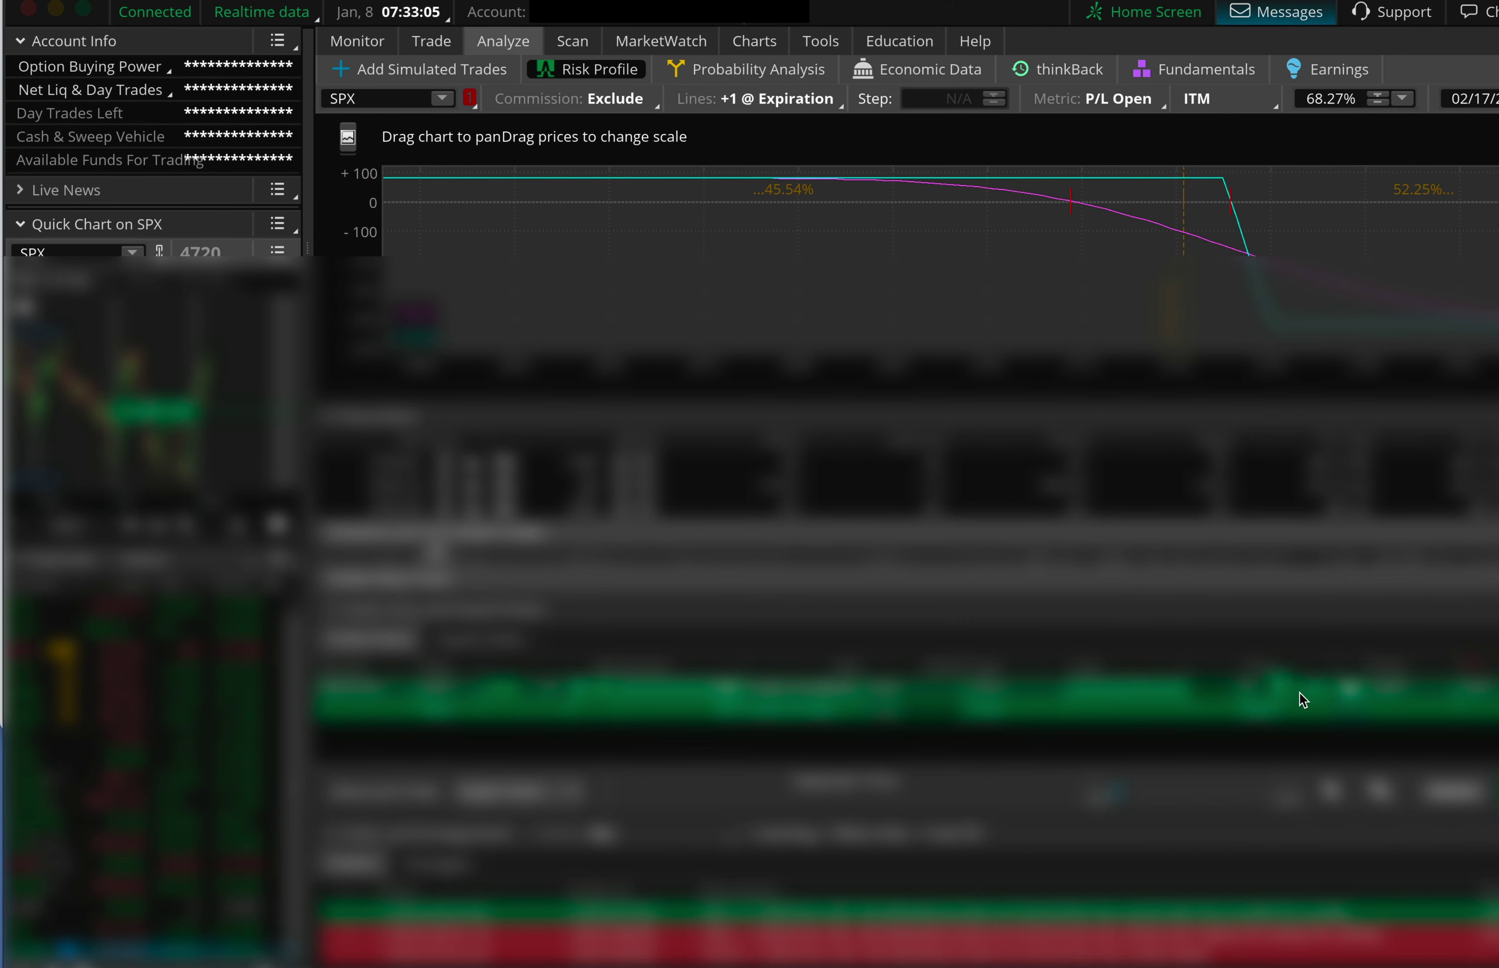
click(1452, 792)
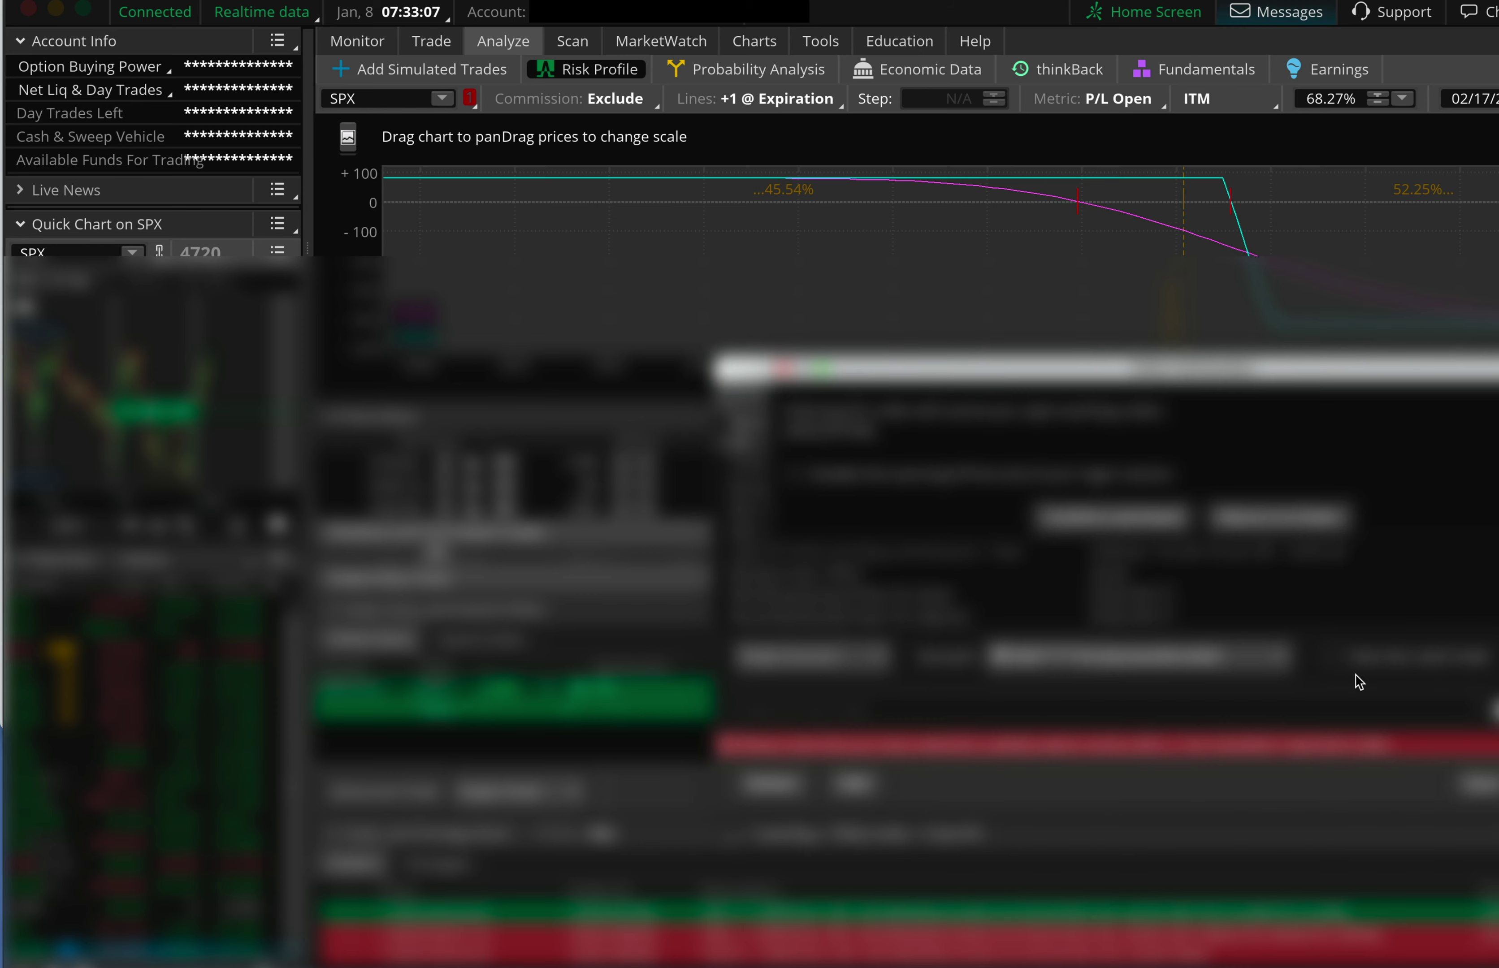
click(1163, 514)
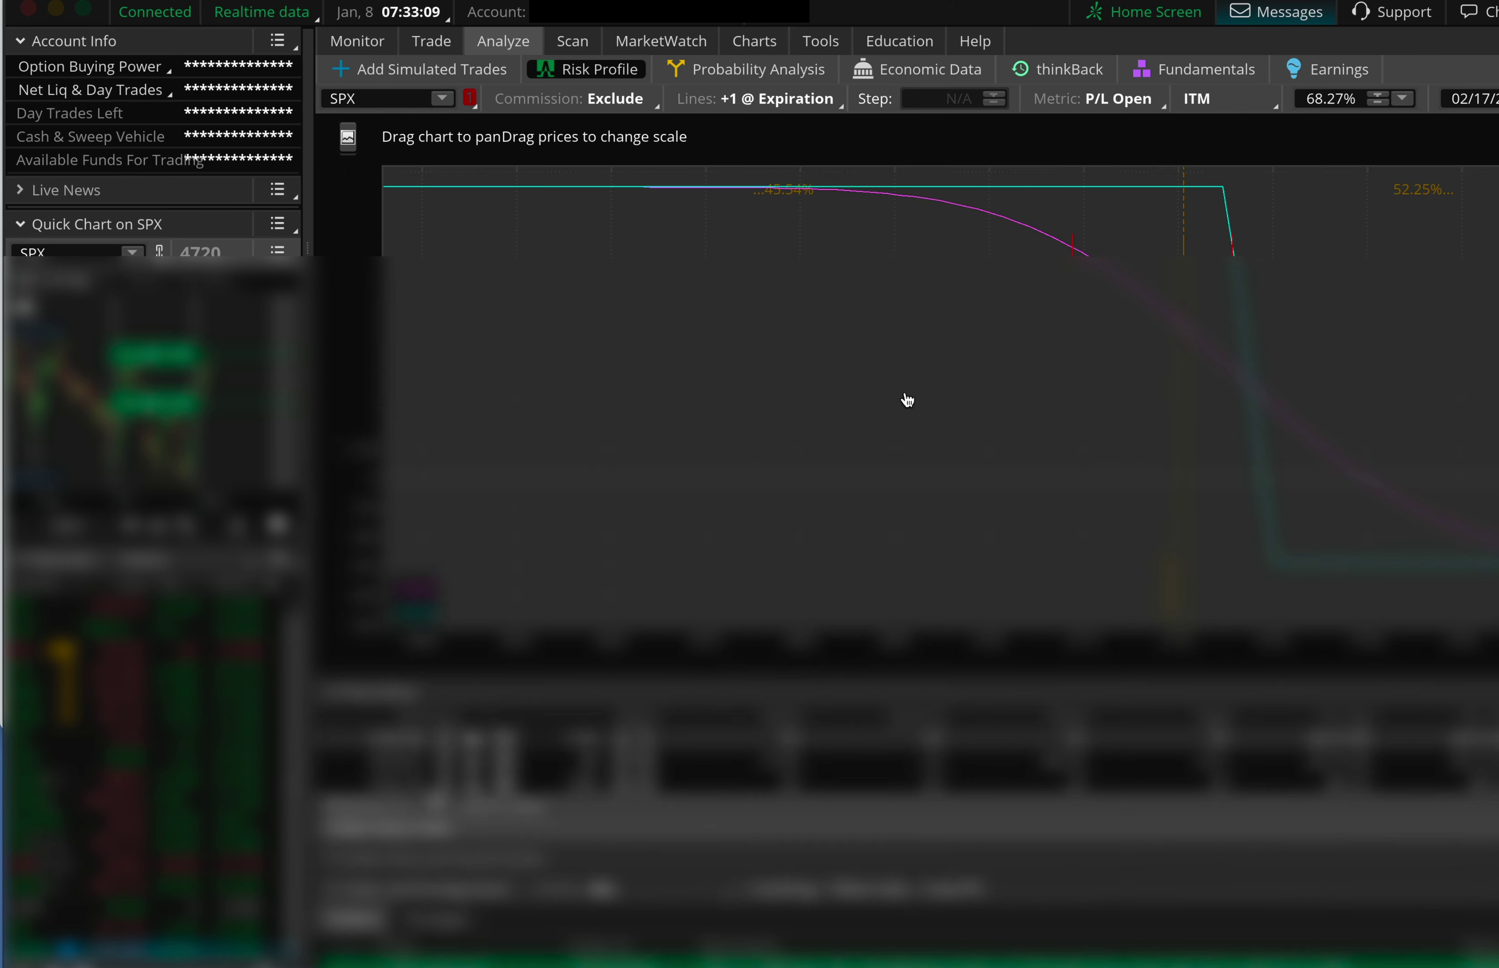
click(357, 41)
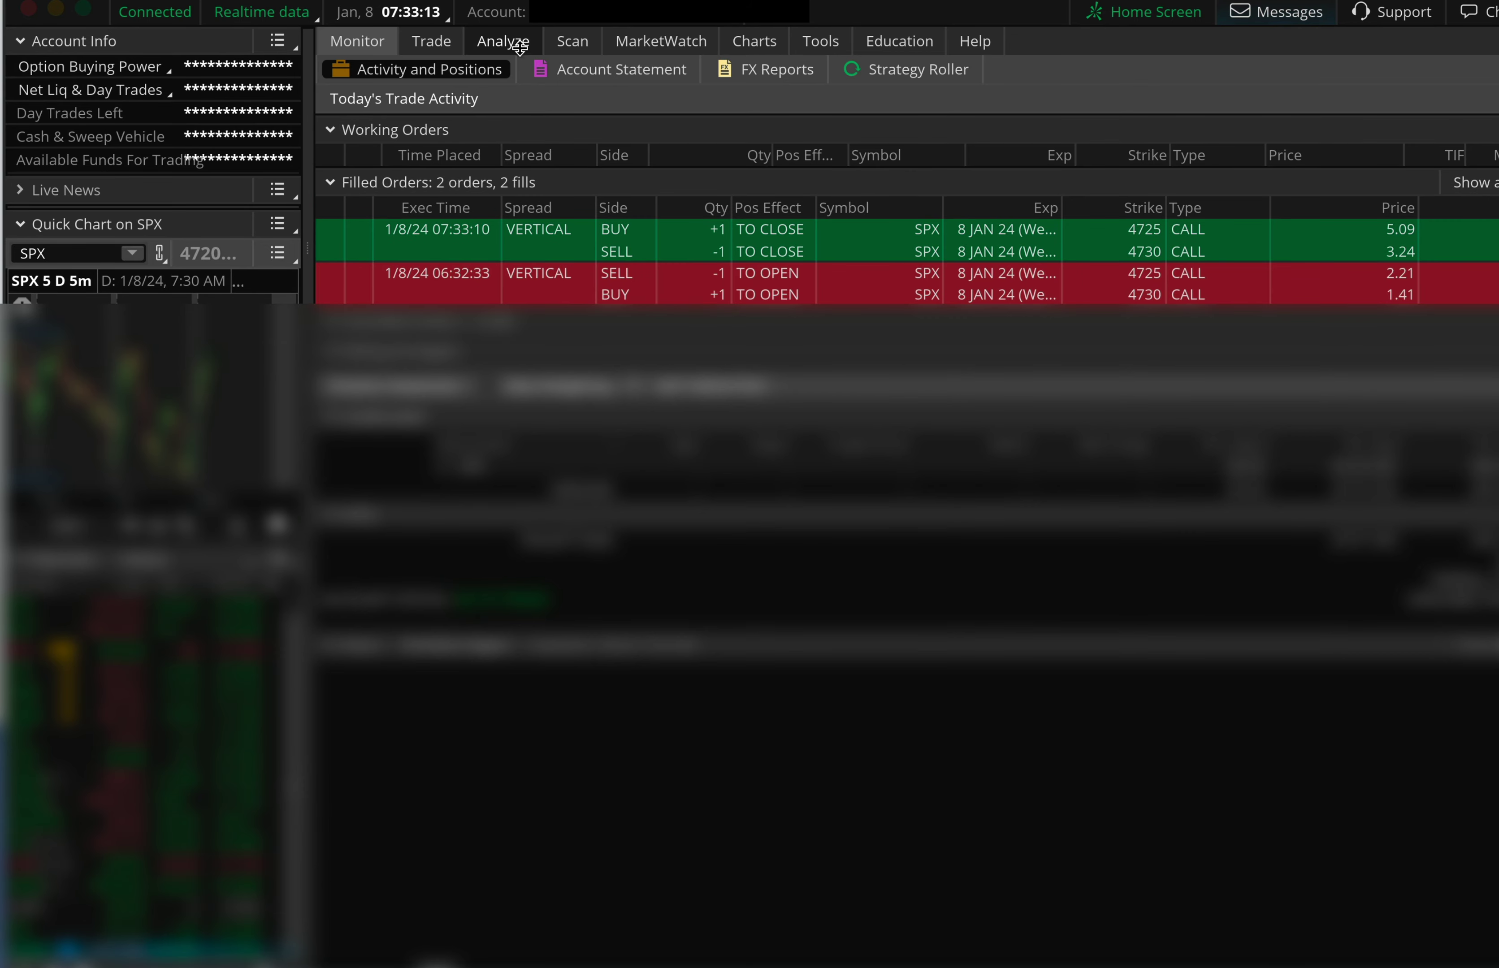
In the risk profile, set the simulated buy vertical's price to 1.85 and plot only the simulated sell vertical for another account.
click(503, 41)
scroll(750, 958, down, 1)
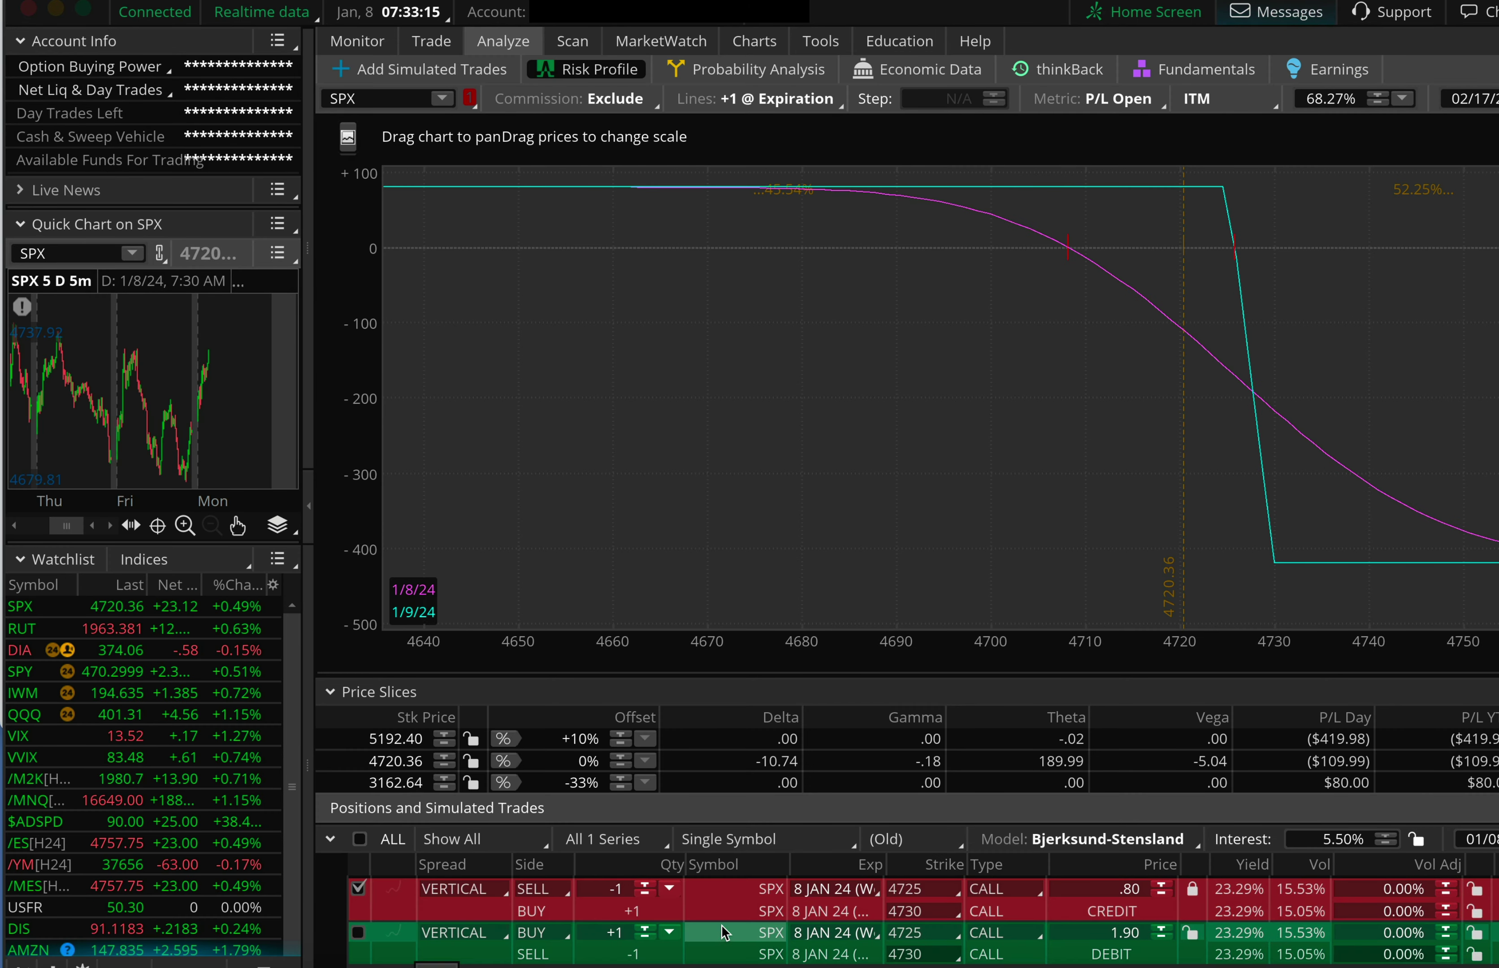
click(1160, 928)
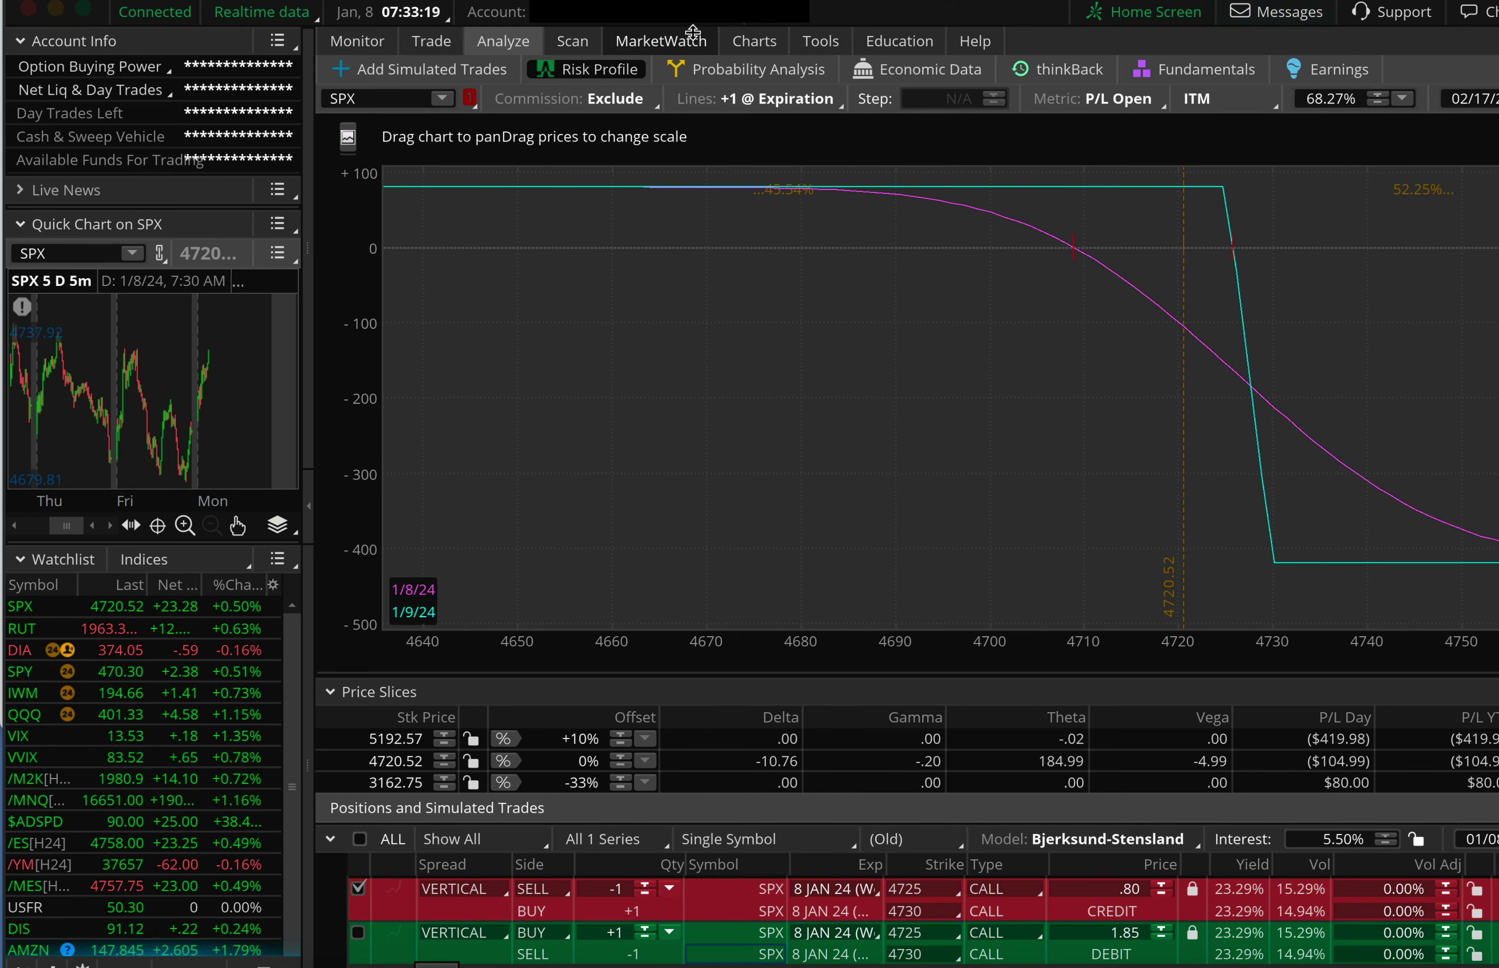
click(510, 11)
click(645, 146)
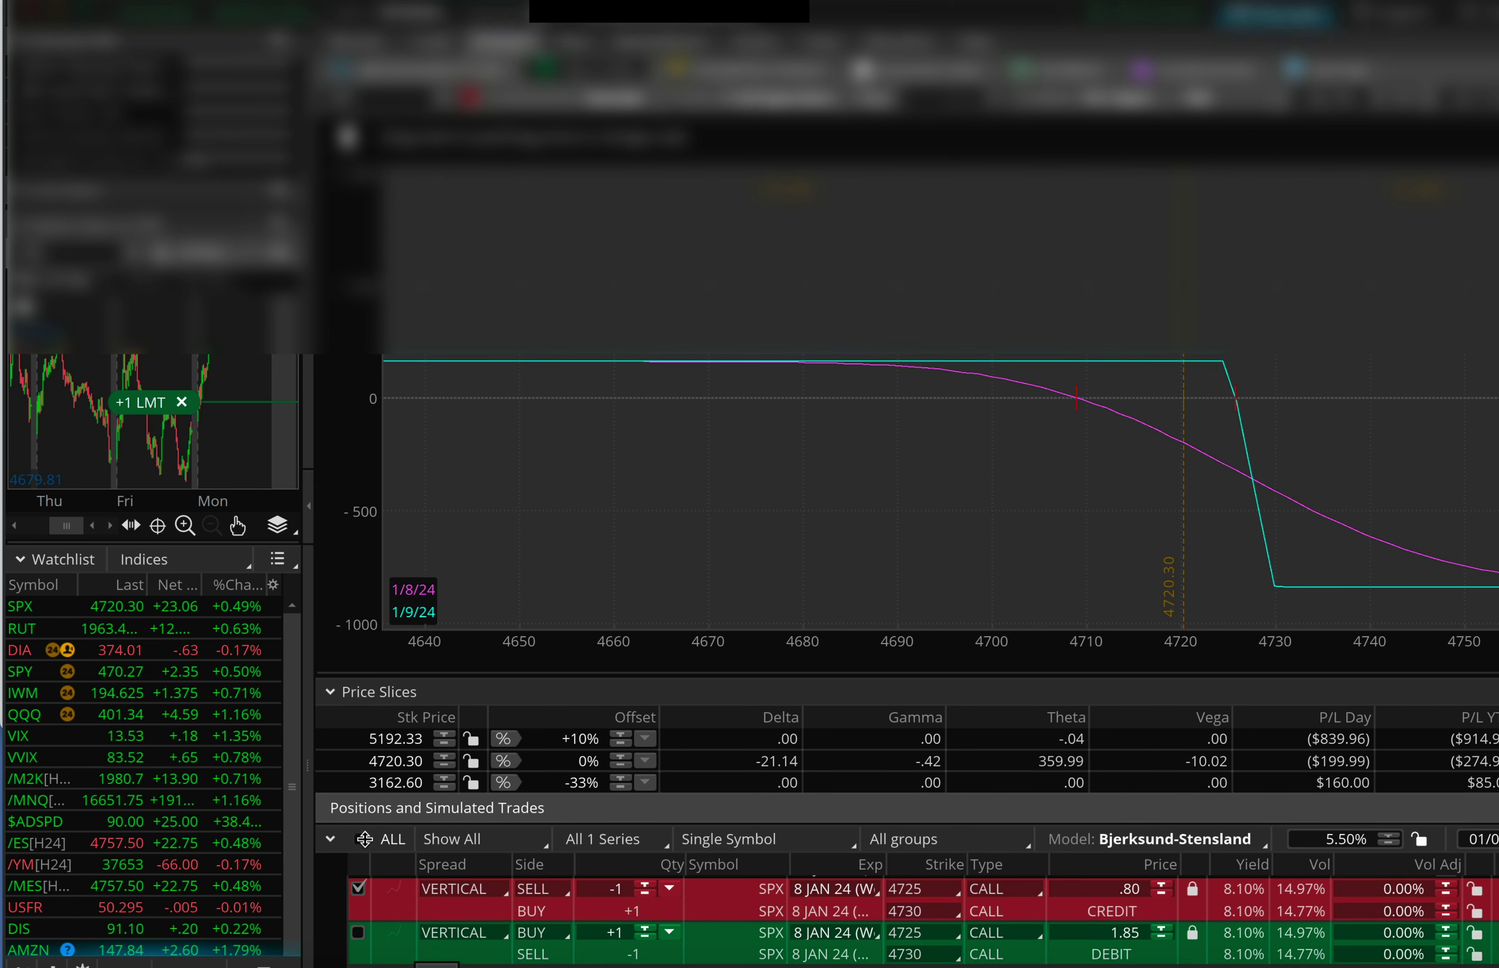
click(358, 889)
click(358, 890)
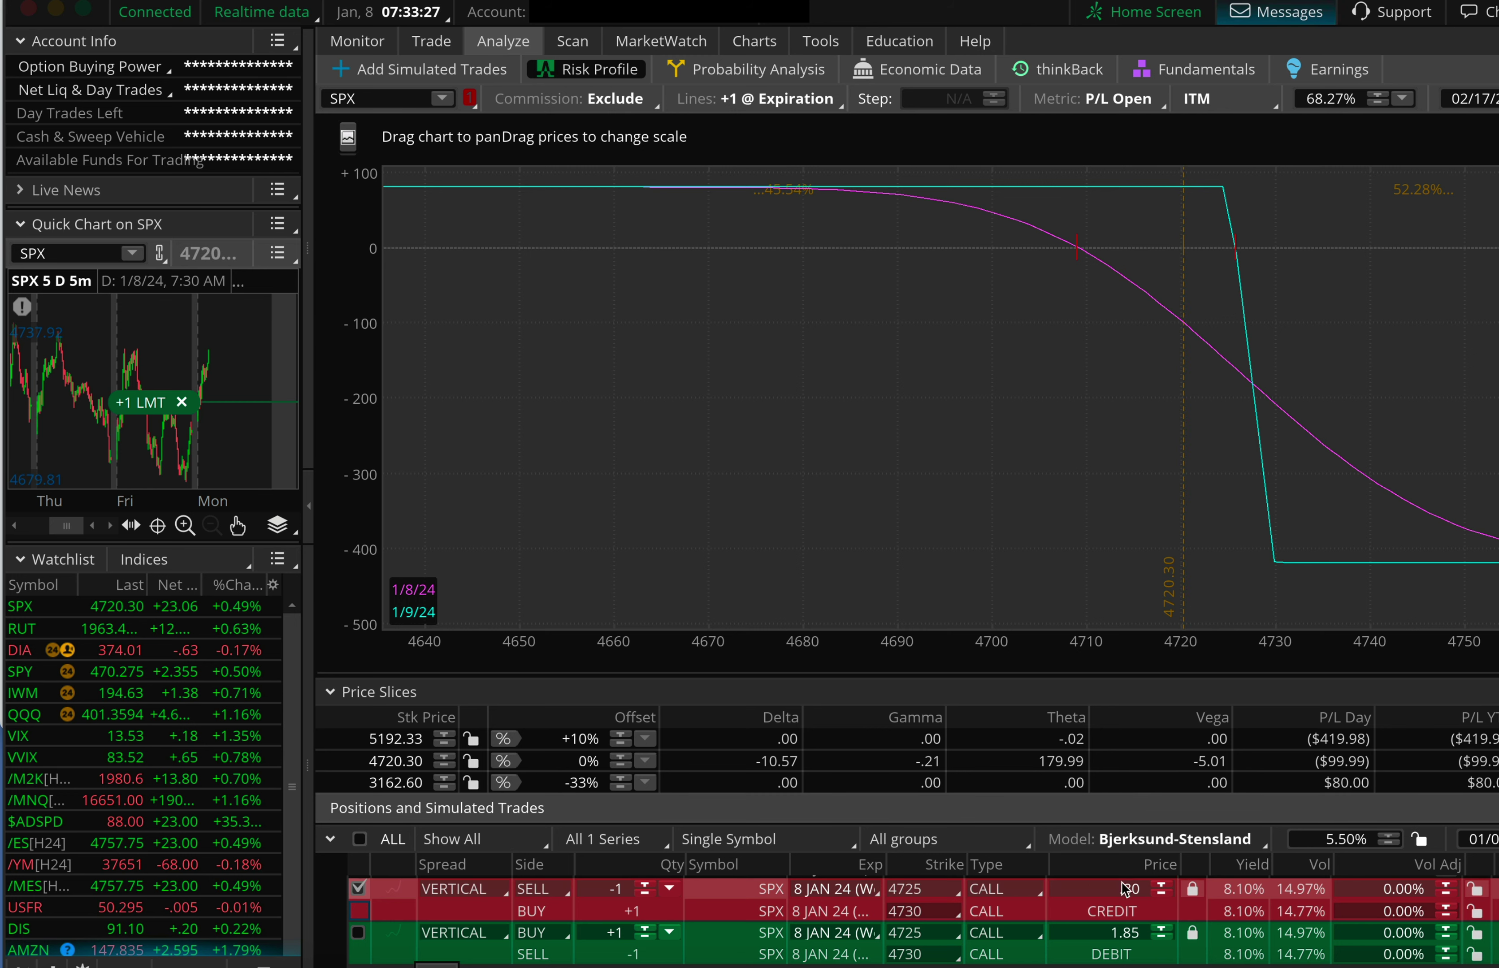
Unlock the buy vertical's price, send this account's buy-to-close order for one SPX 4725/4730 call vertical, and check today's filled orders.
click(1191, 933)
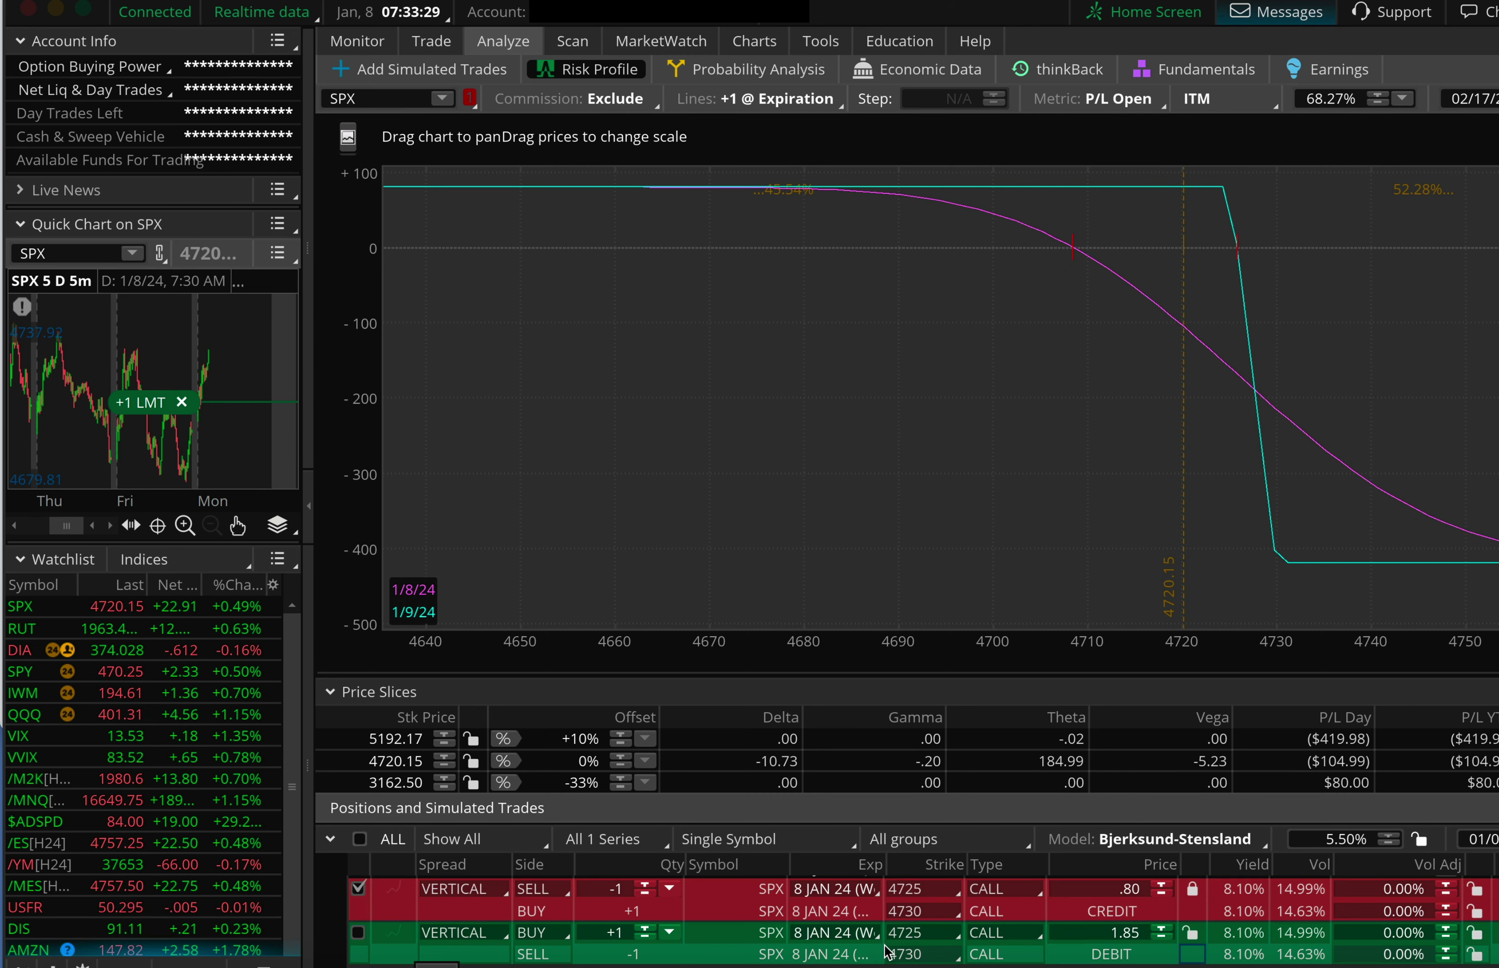
right_click(734, 932)
click(834, 812)
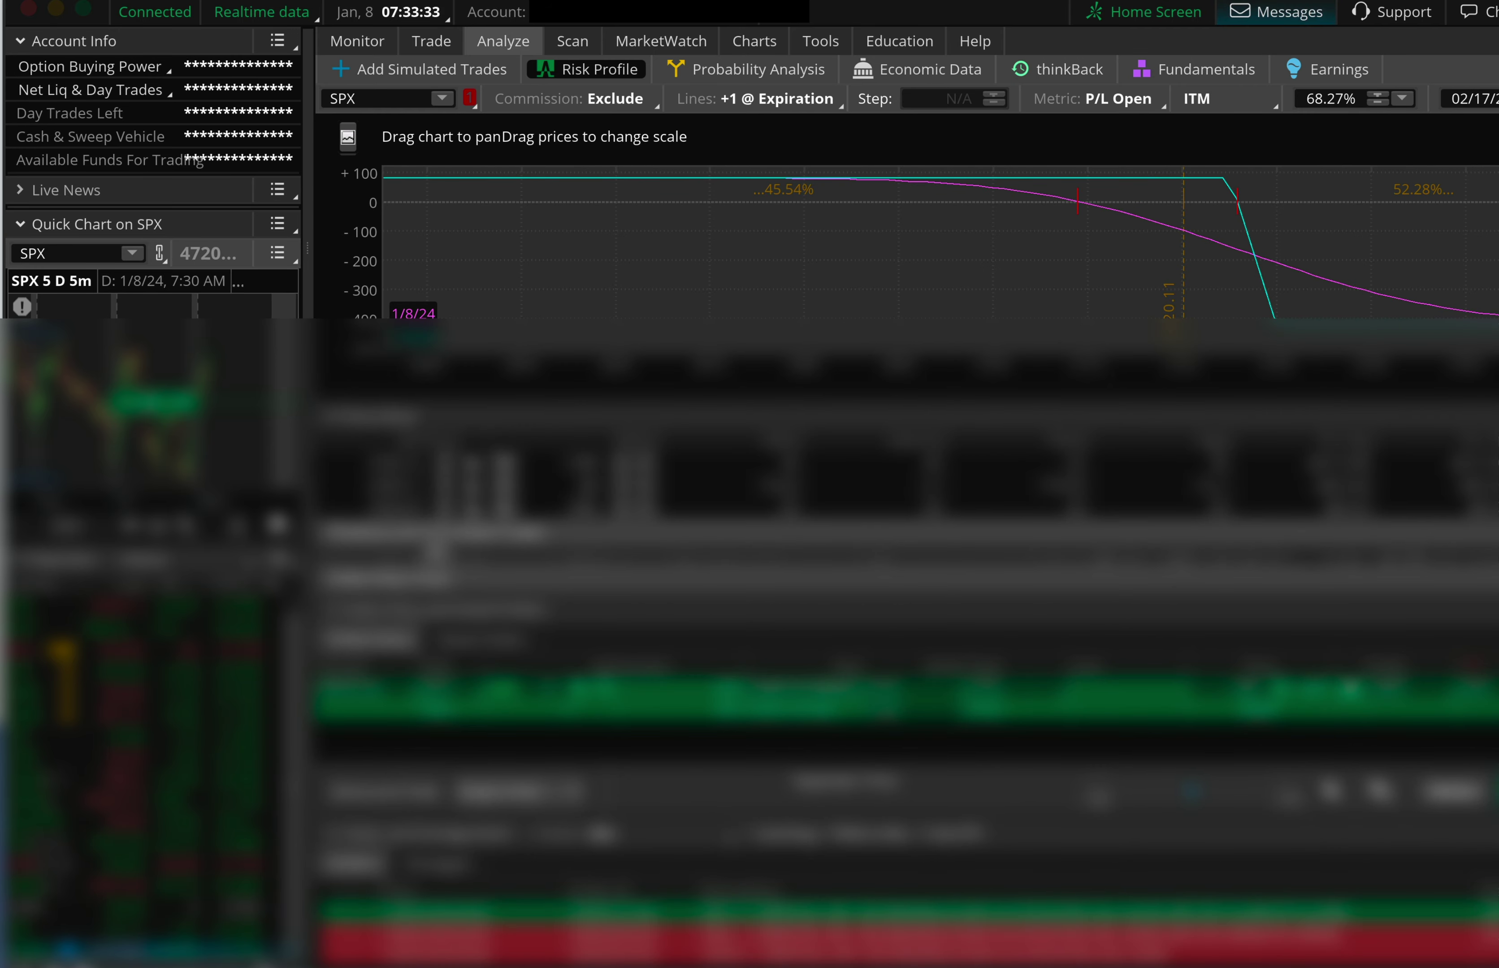
click(1131, 503)
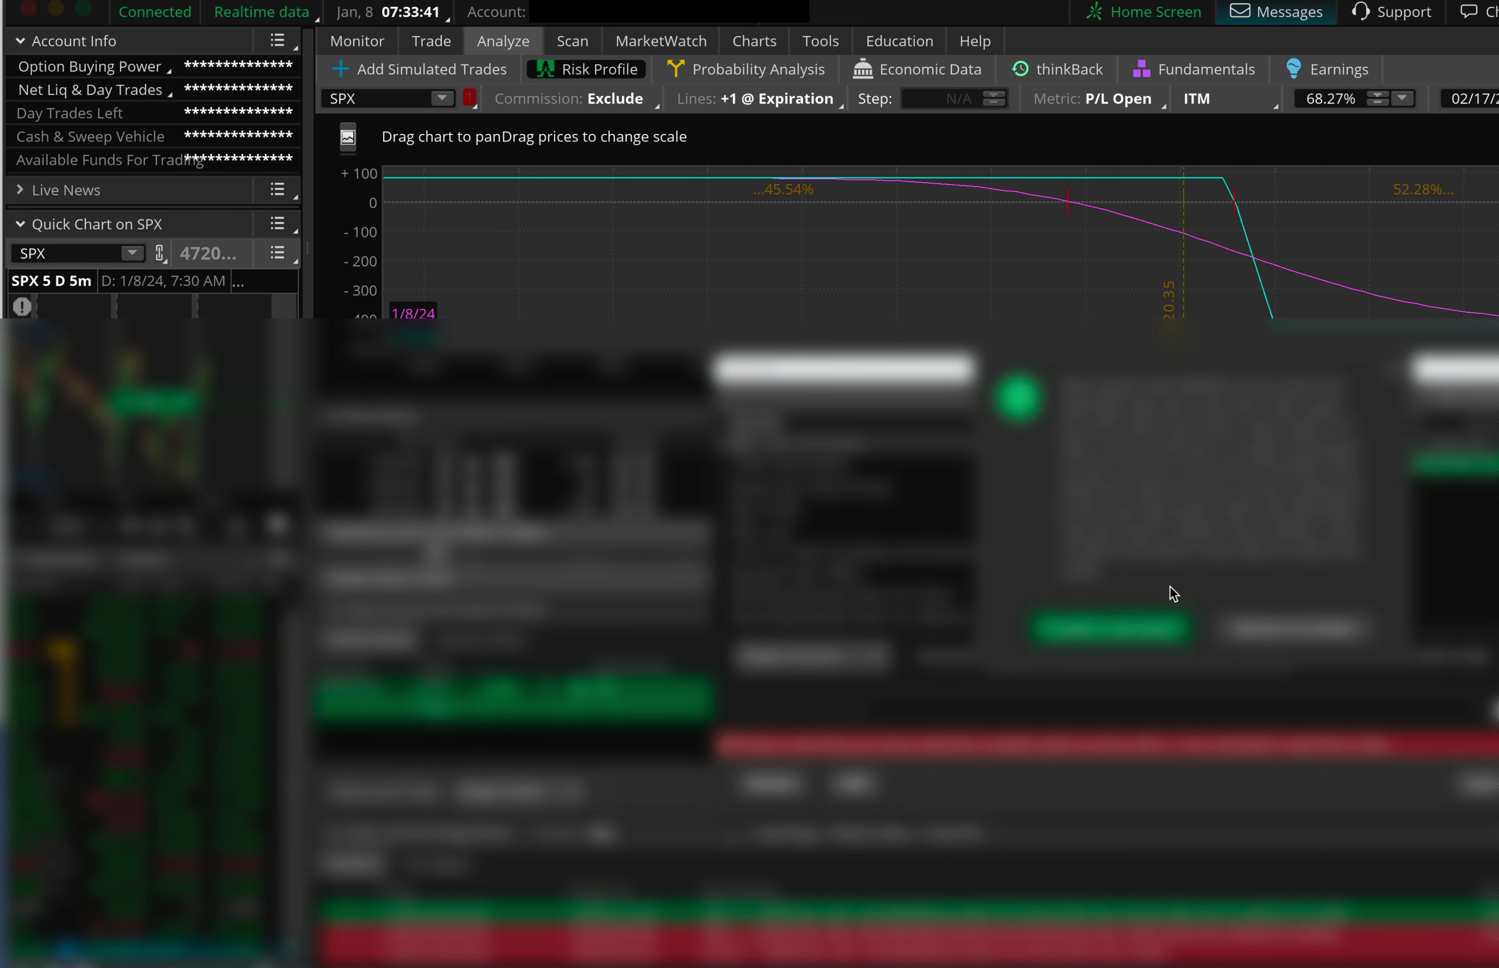
click(1112, 628)
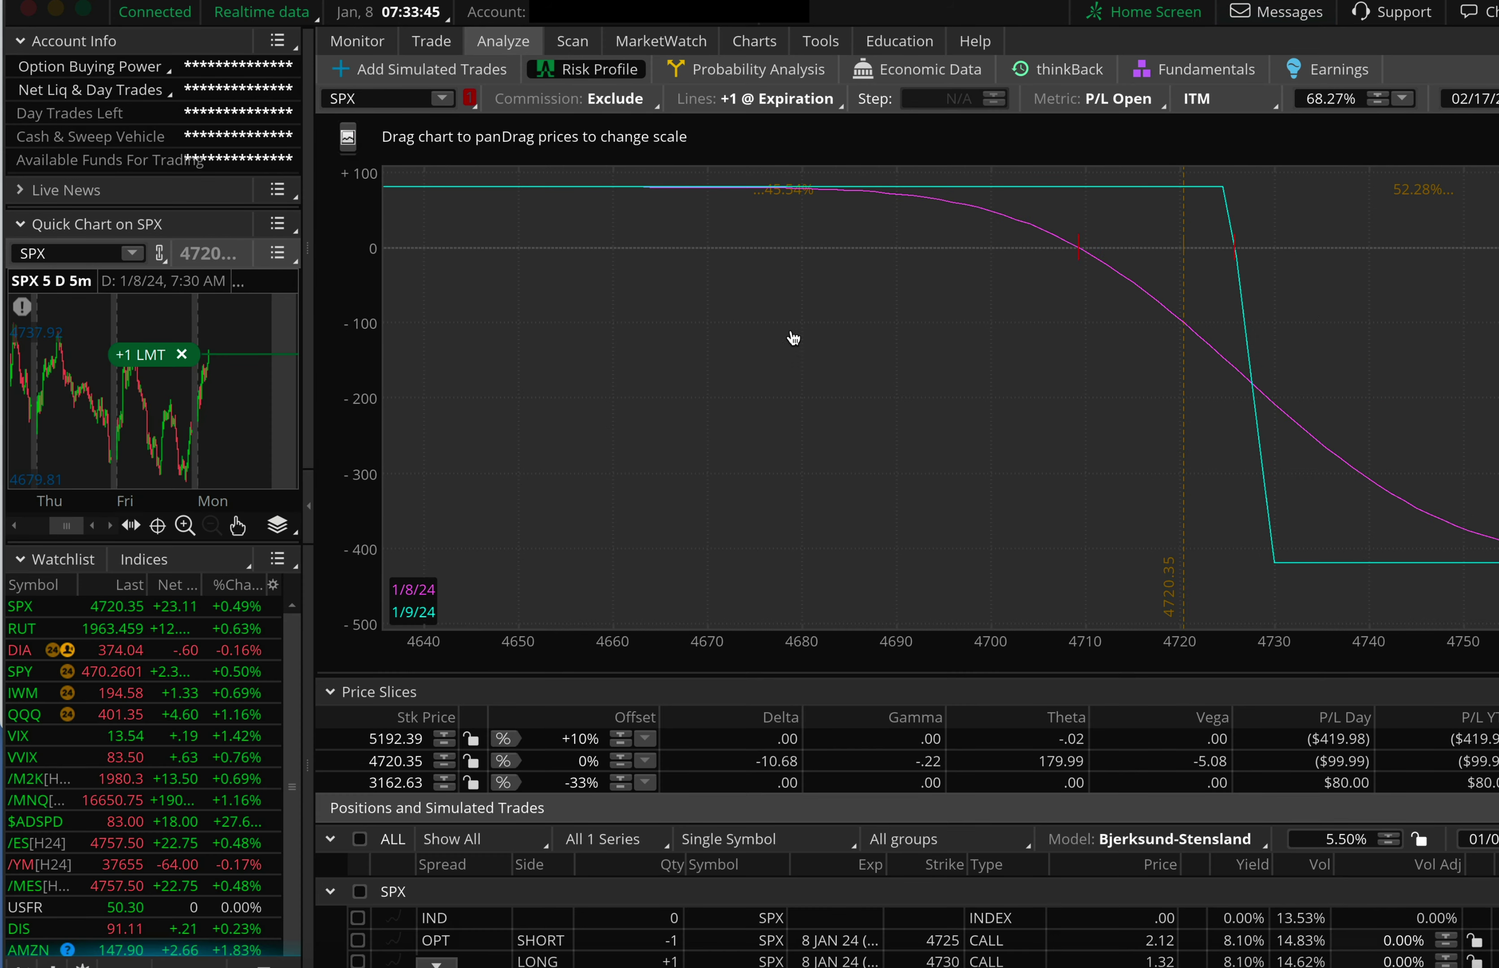
click(363, 42)
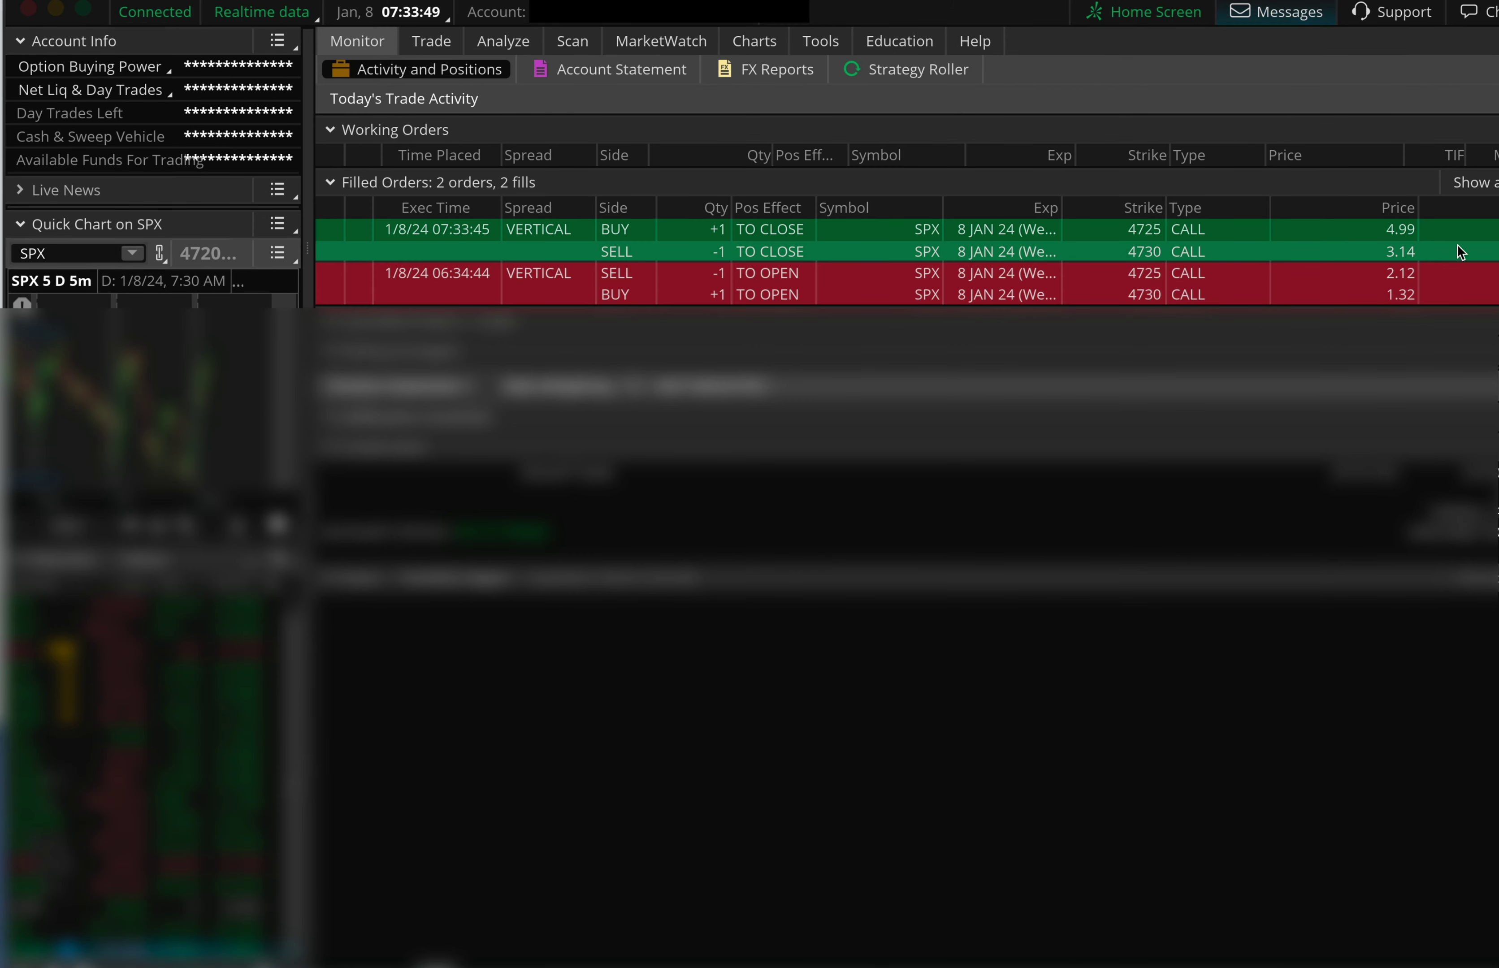
In the risk profile, set the simulated buy vertical's price to 1.85 and include both the sell and buy verticals.
click(503, 40)
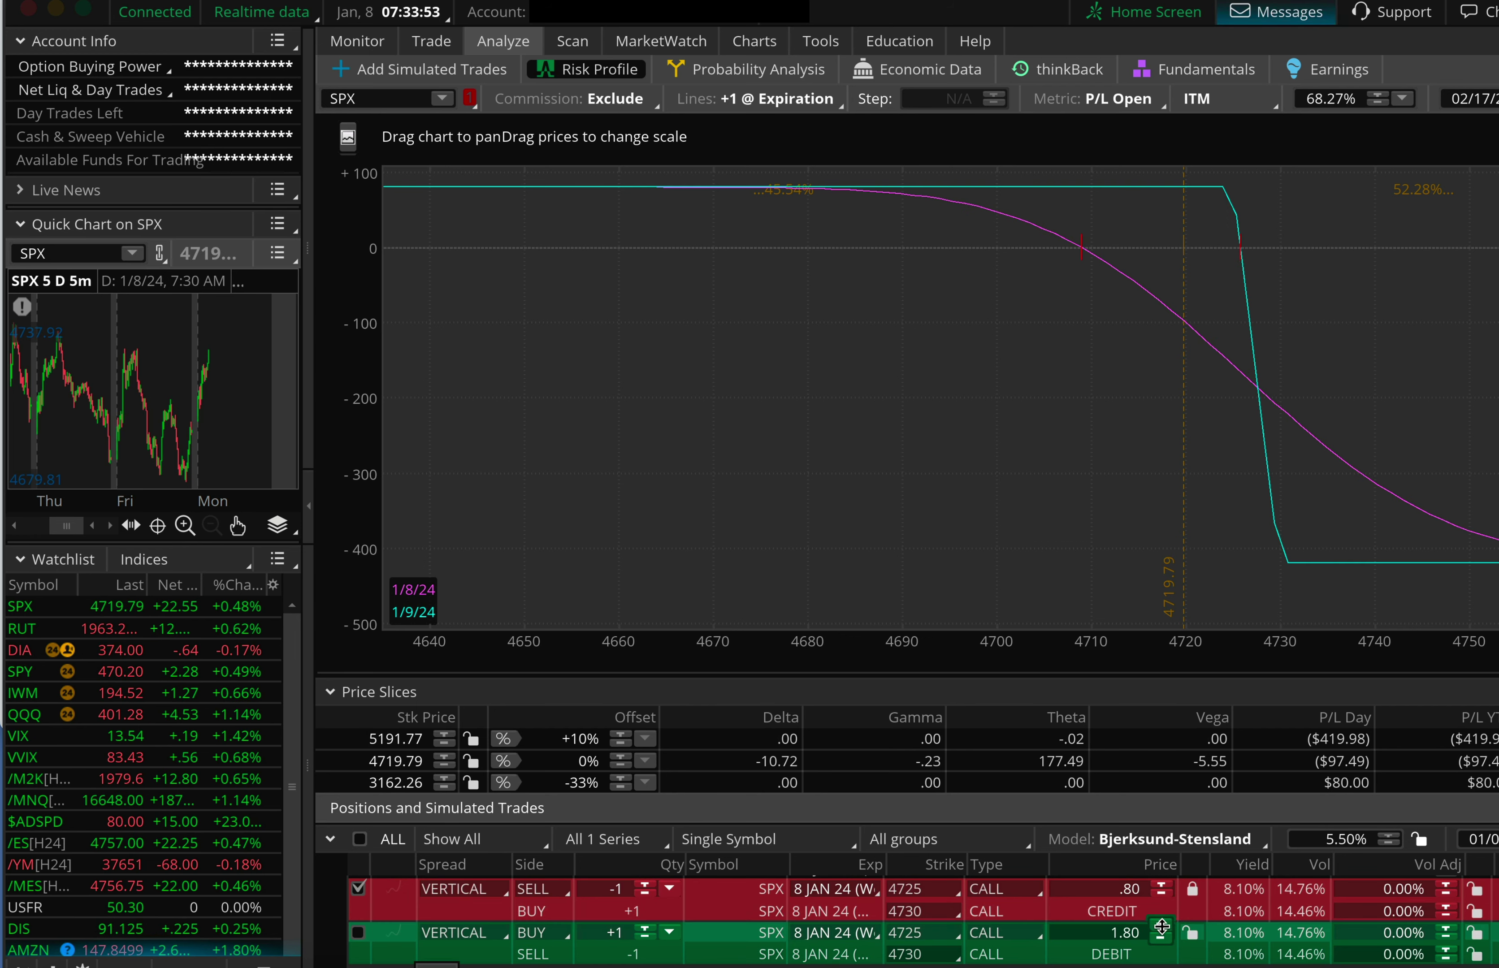
click(1250, 944)
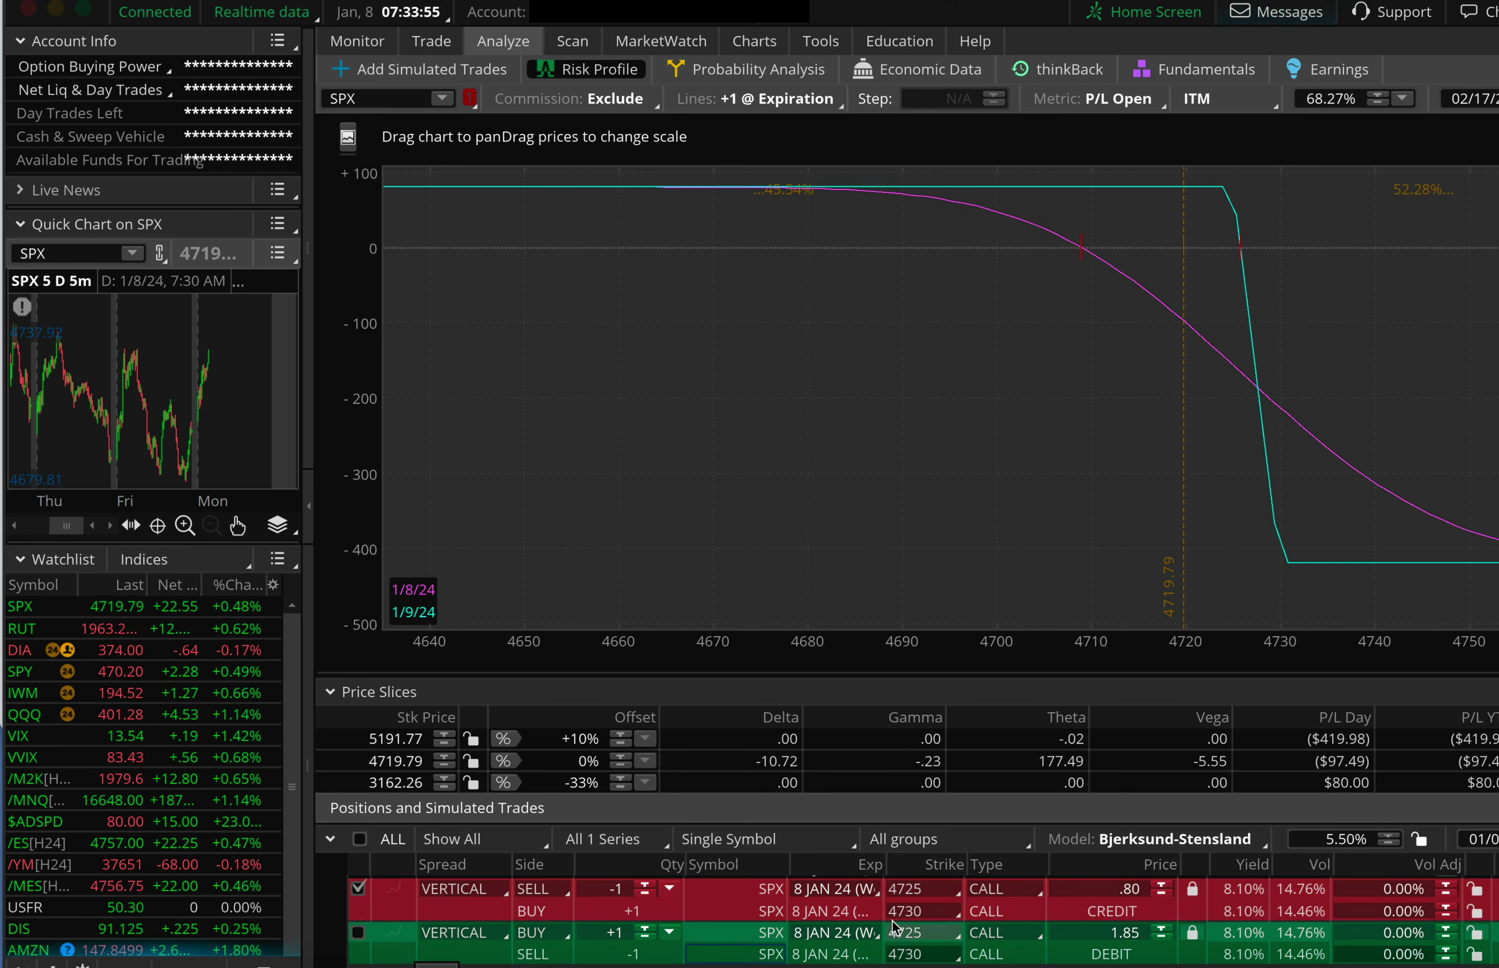
click(359, 839)
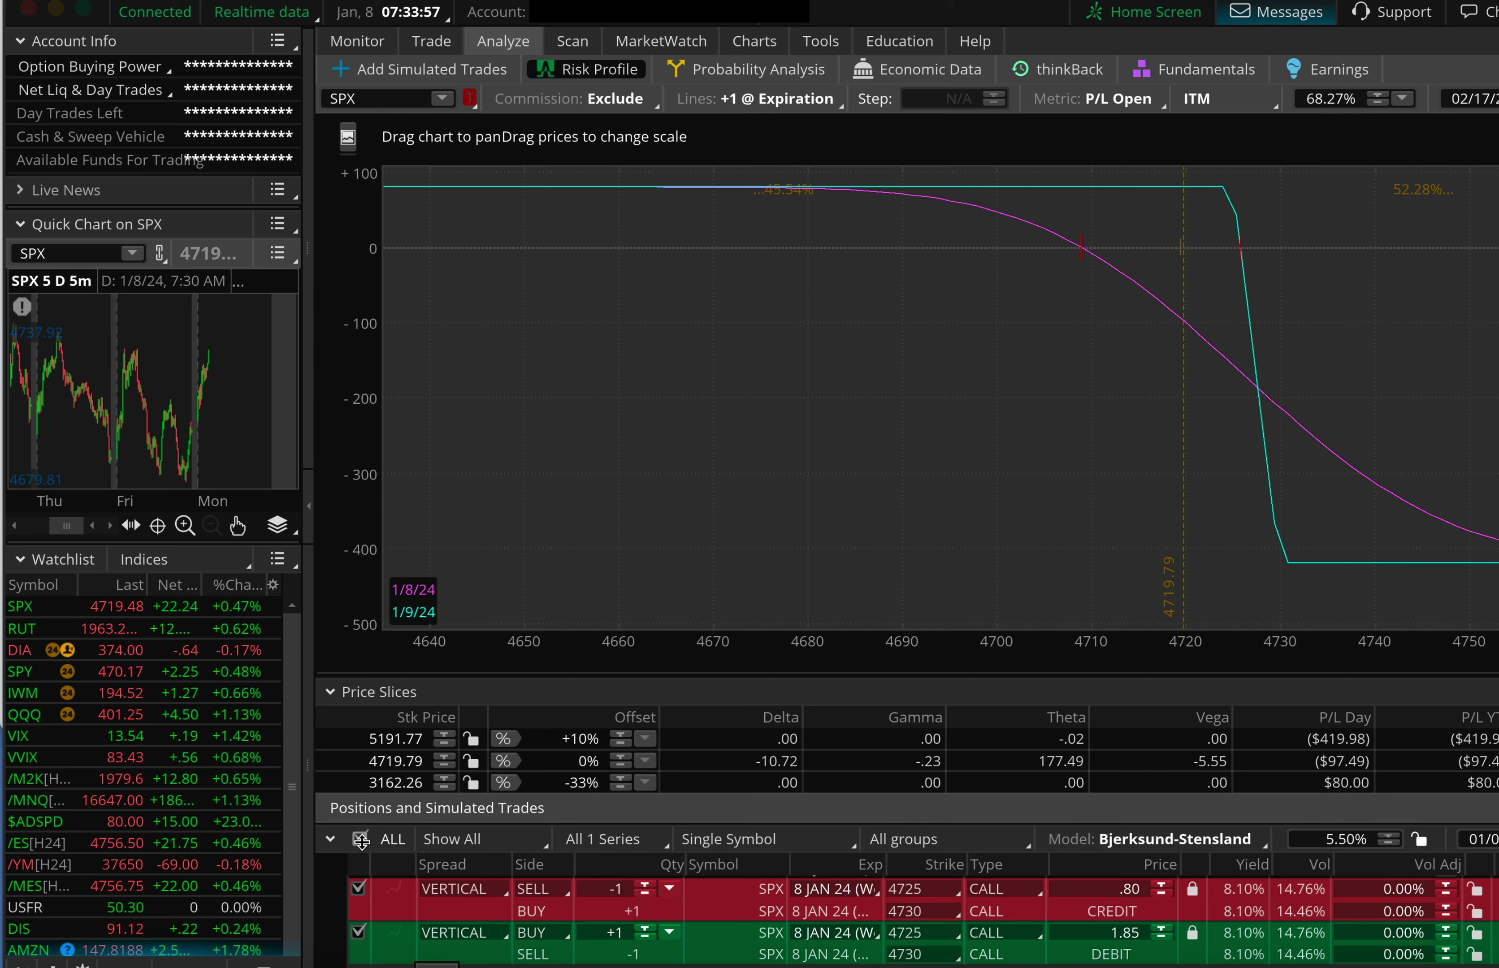
click(360, 840)
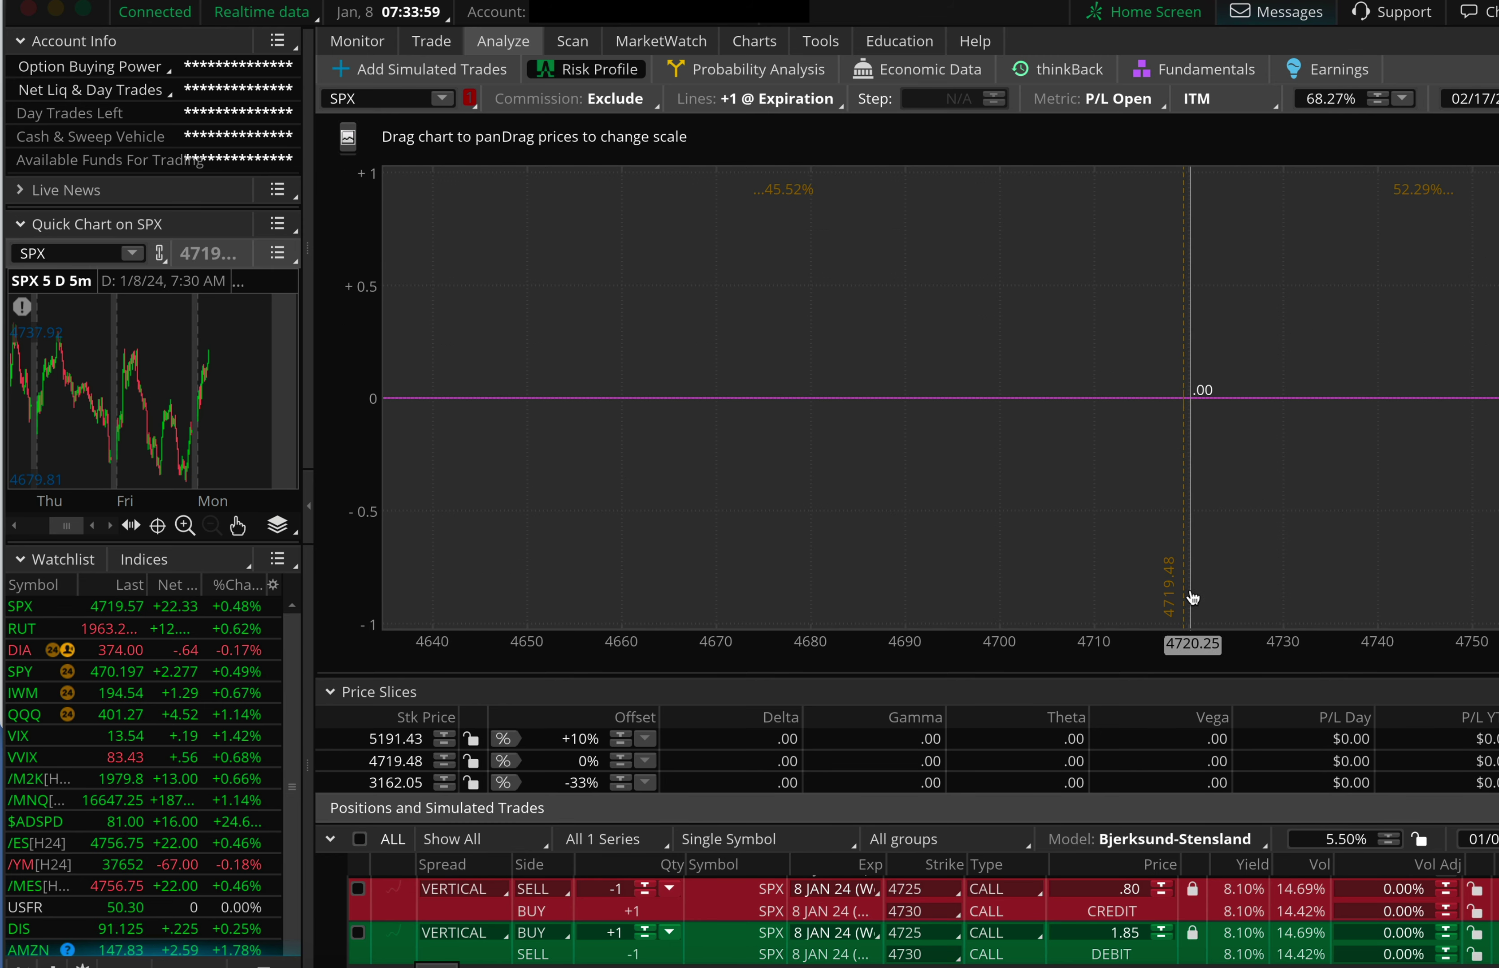
click(358, 889)
click(357, 933)
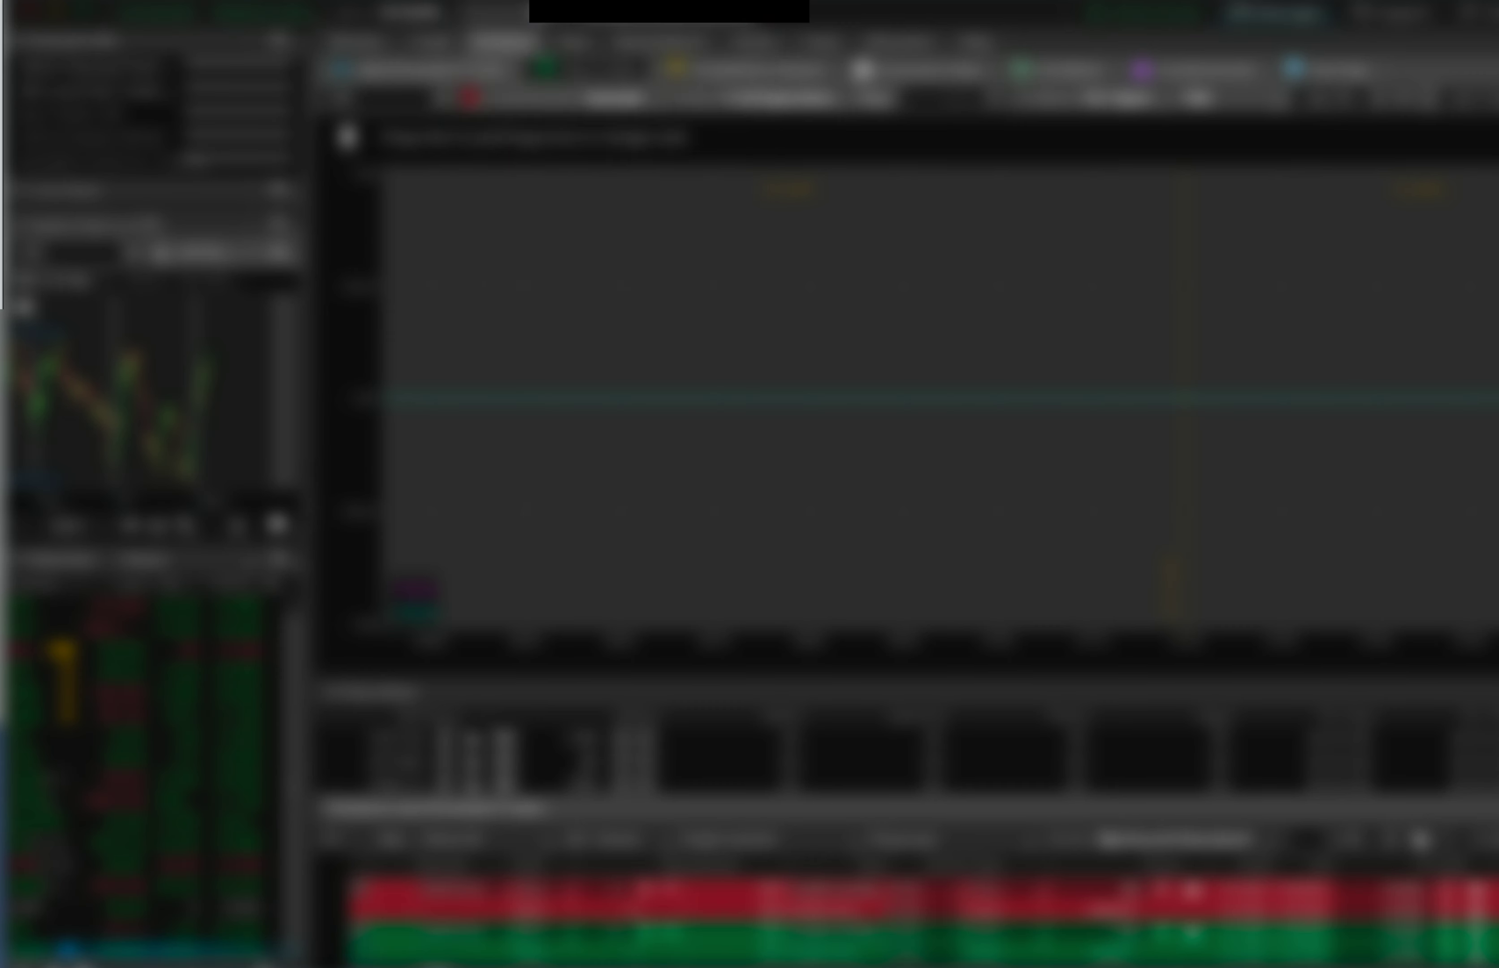
Switch to another account and view its trade activity and positions.
click(495, 12)
click(703, 81)
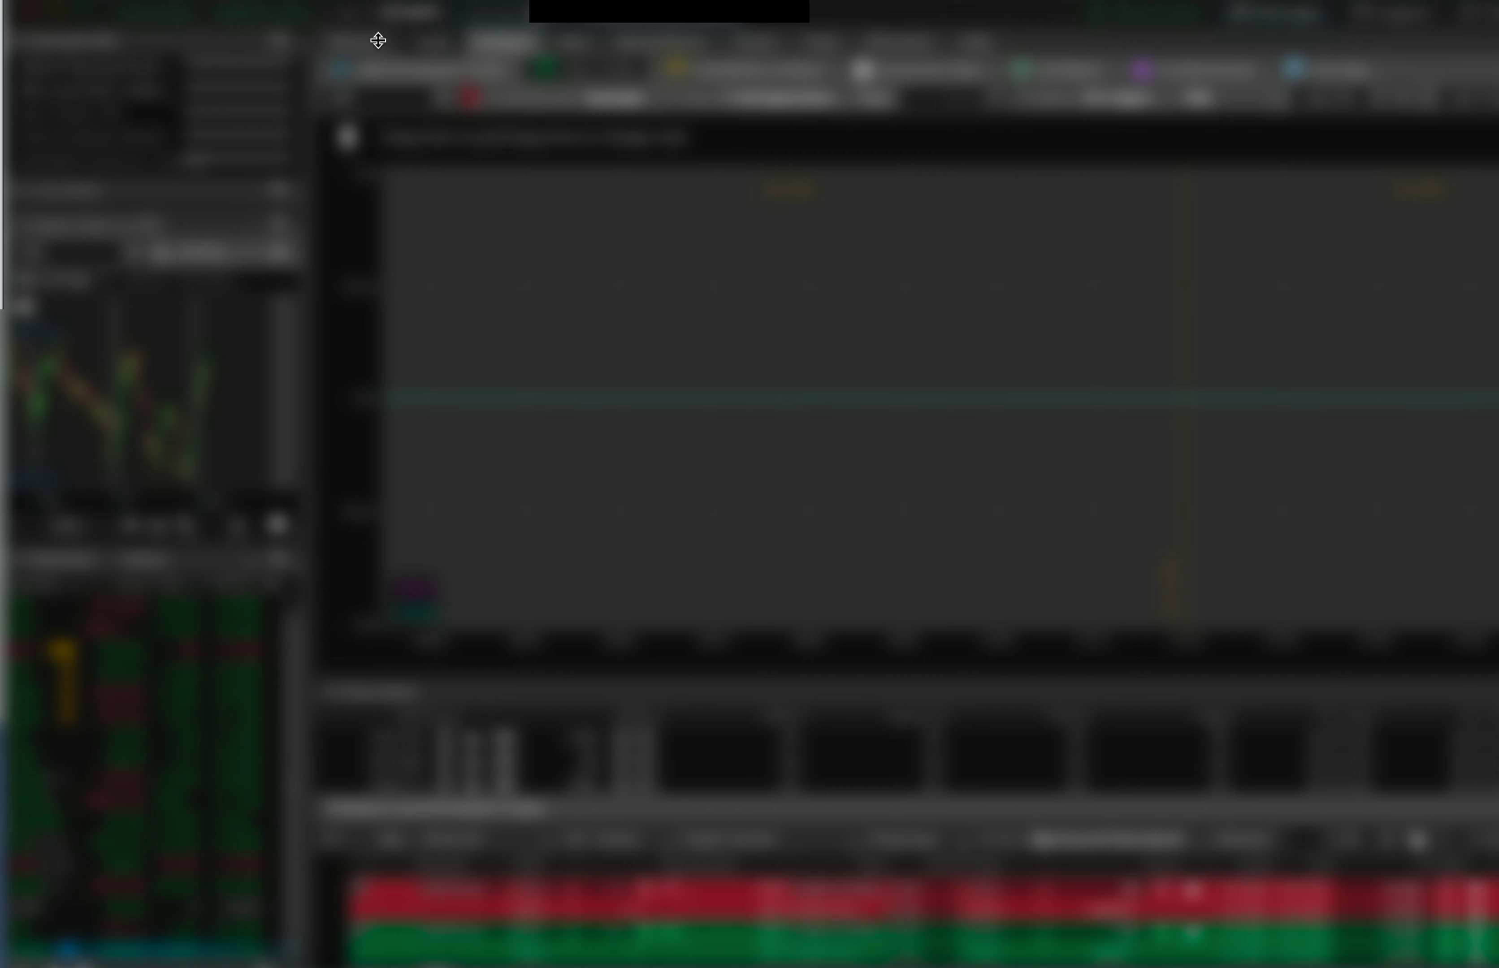
click(363, 40)
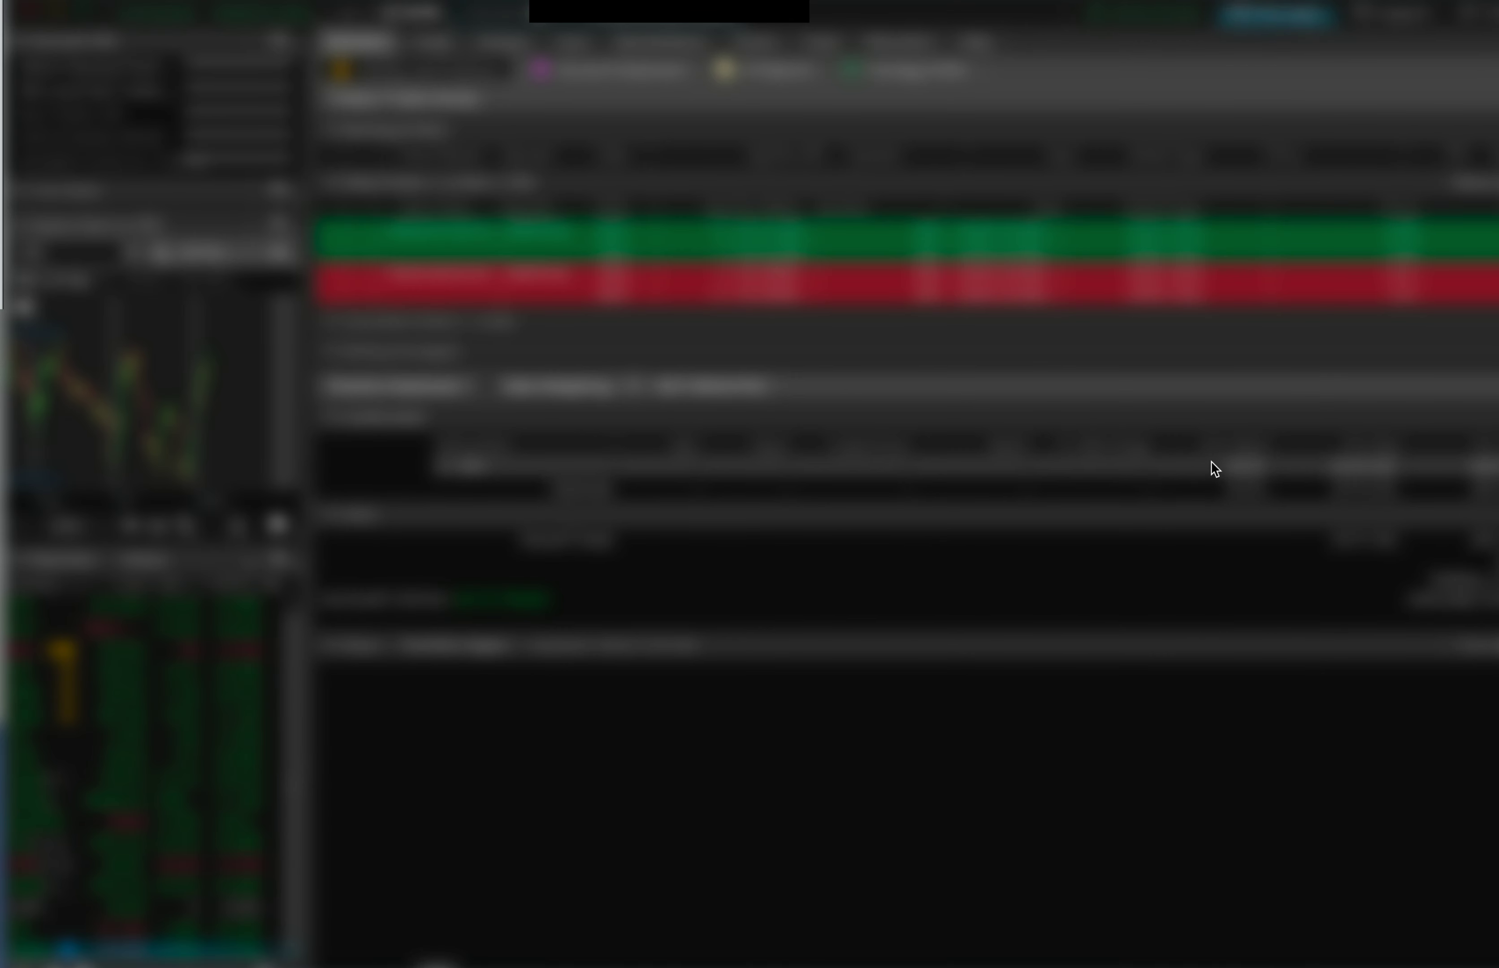
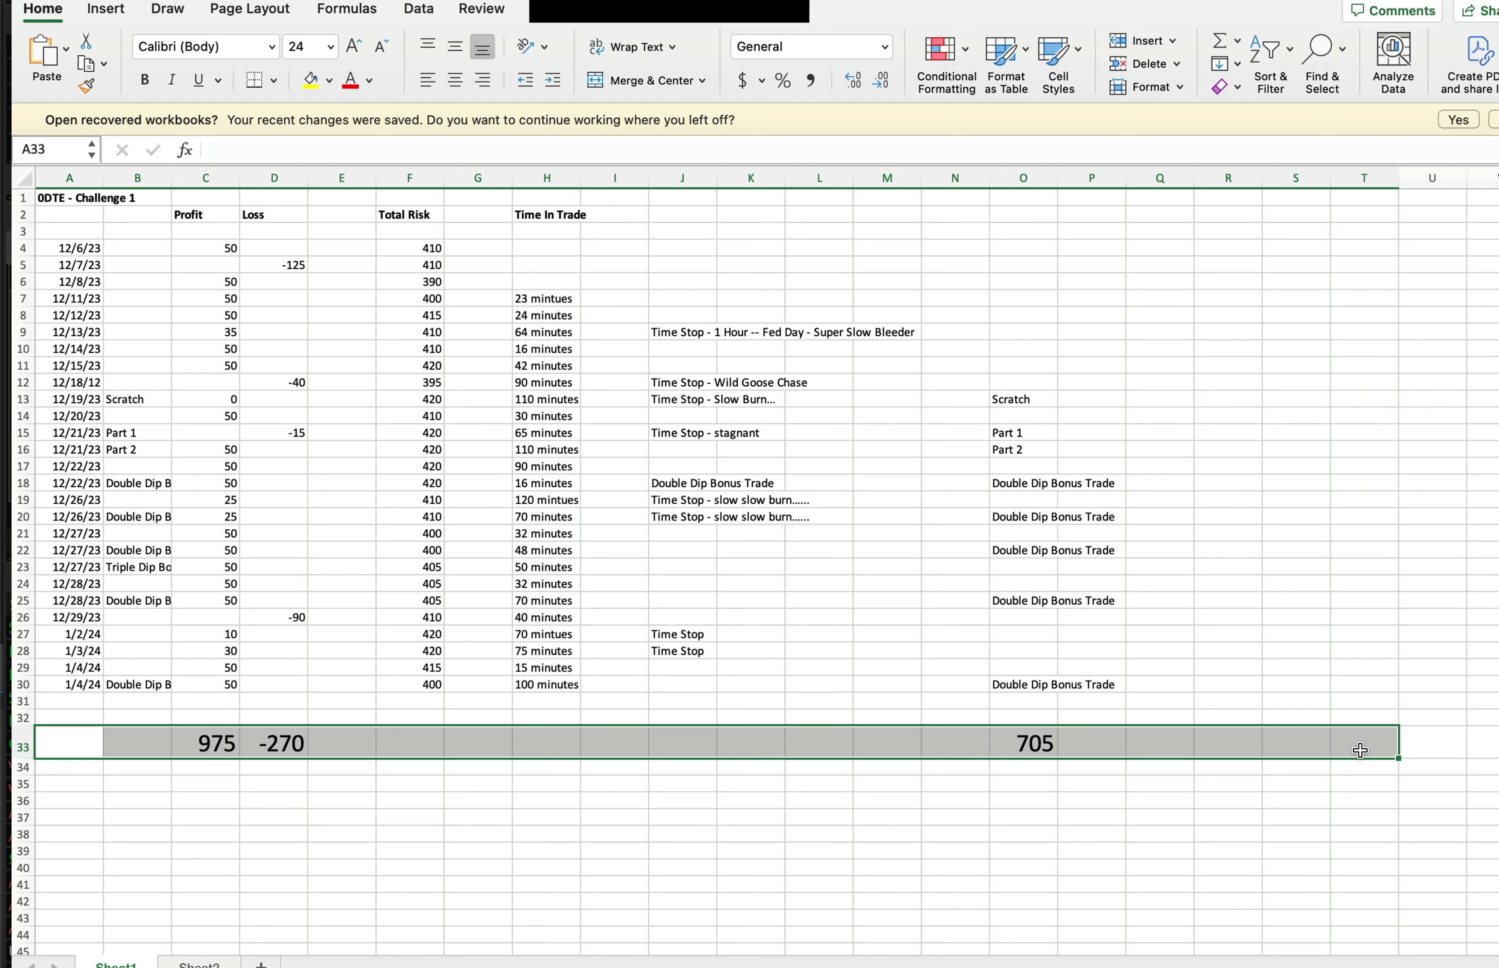
Move the totals row from row 33 down to row 40 to make room for new trades.
key(super+c)
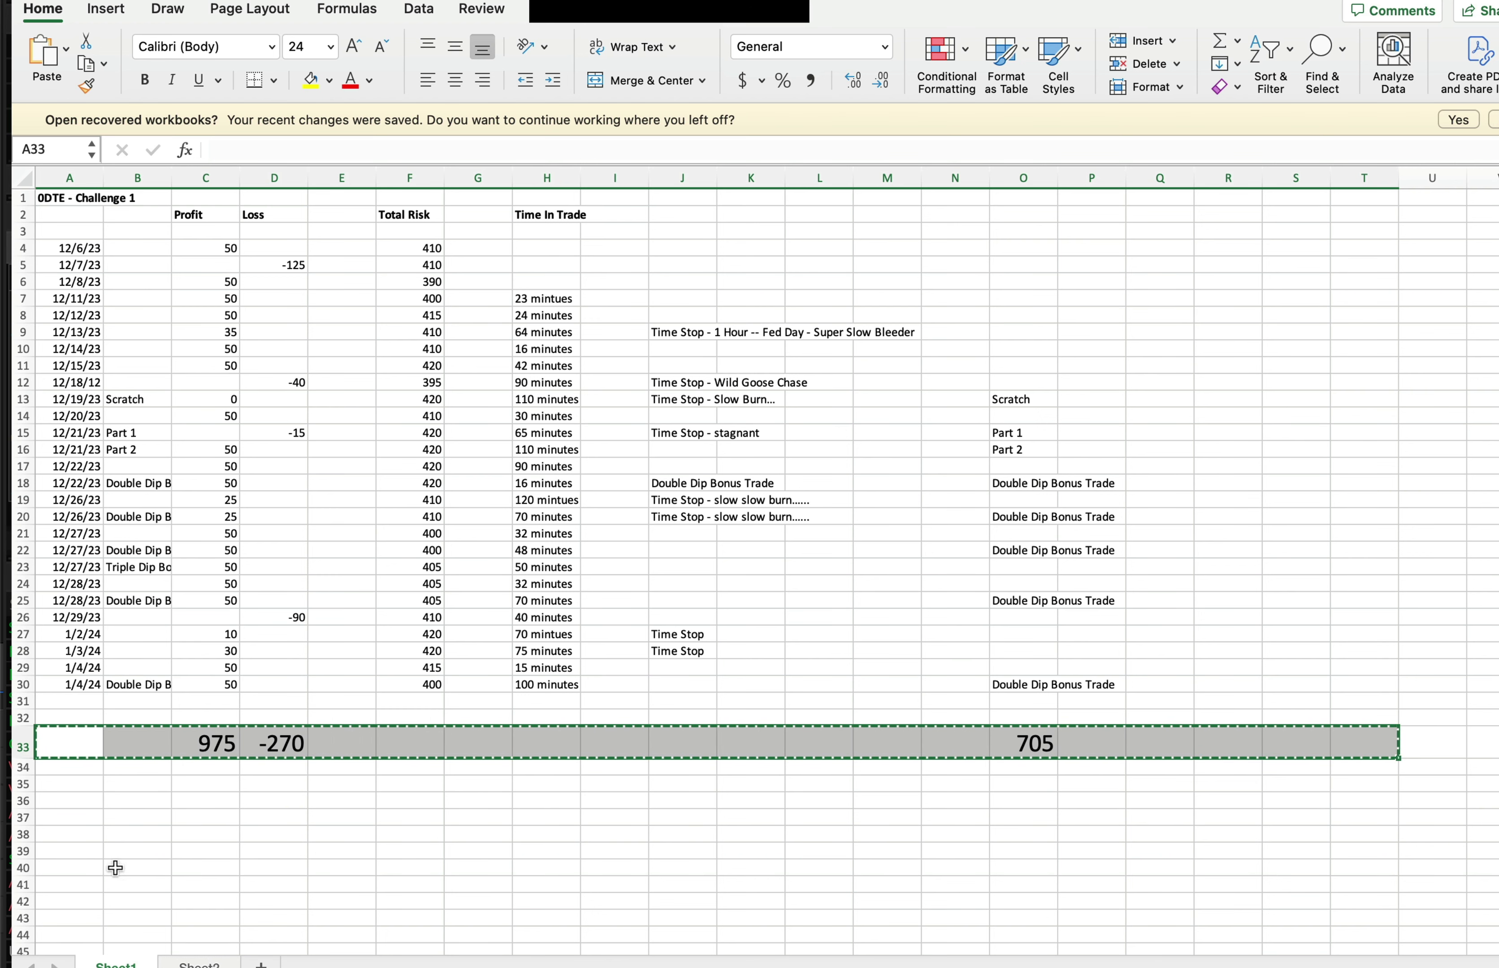
key(Down)
key(Down)
key(Down)
key(Down)
key(Down)
key(Down)
key(Down)
key(super+v)
click(570, 803)
Enter the trade date 1-8-24 in A33 and a loss of -105 in D33.
click(64, 704)
drag(64, 704, 1449, 717)
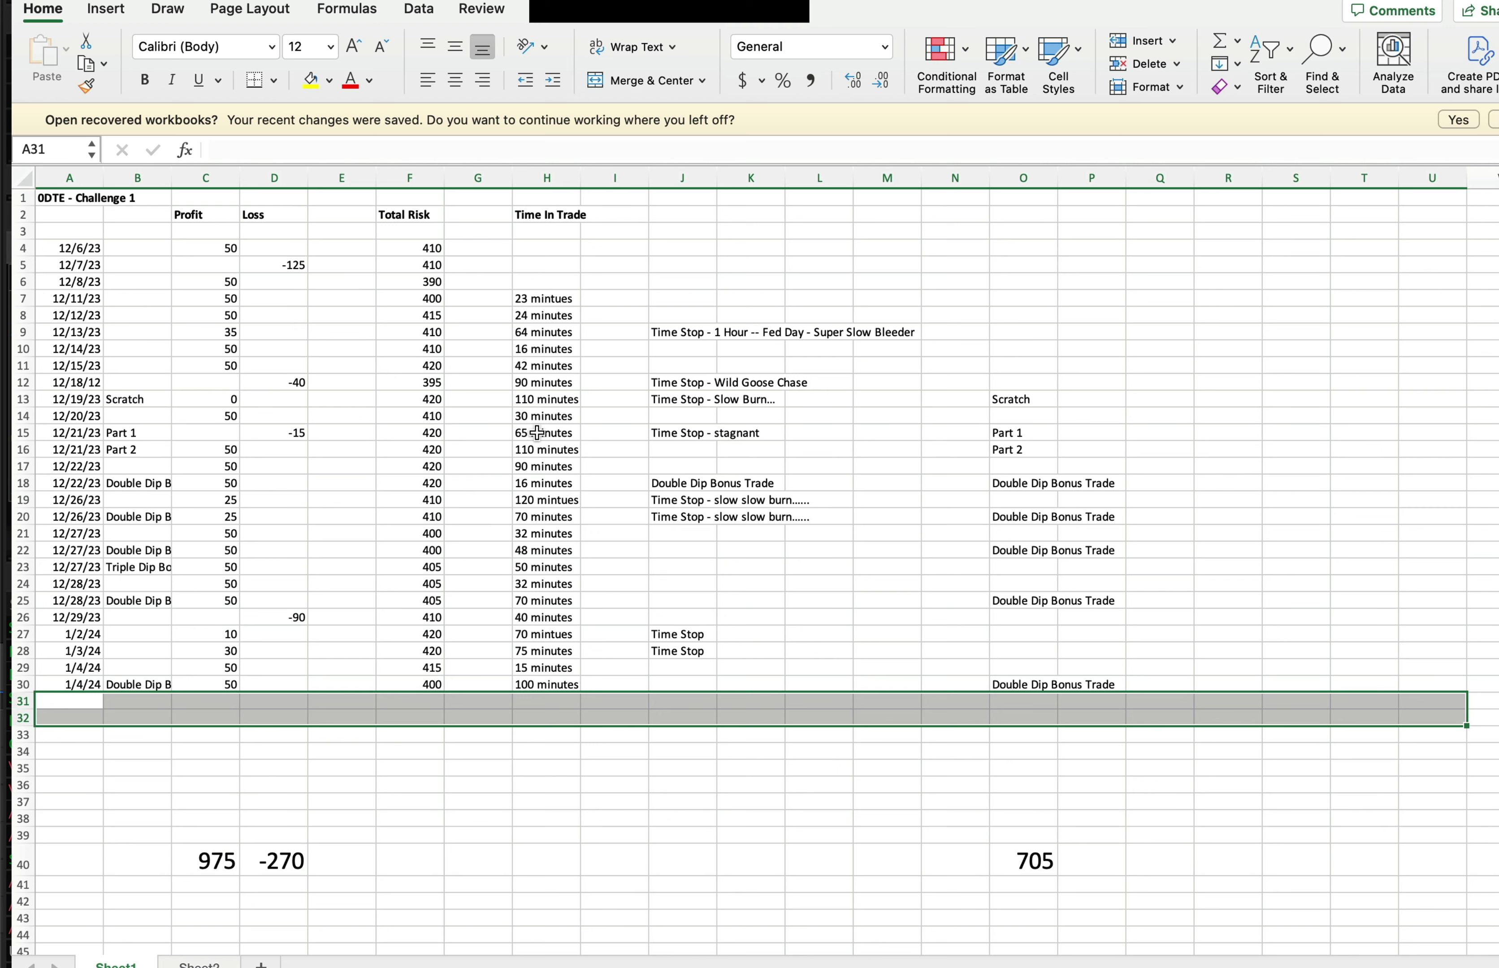
click(83, 735)
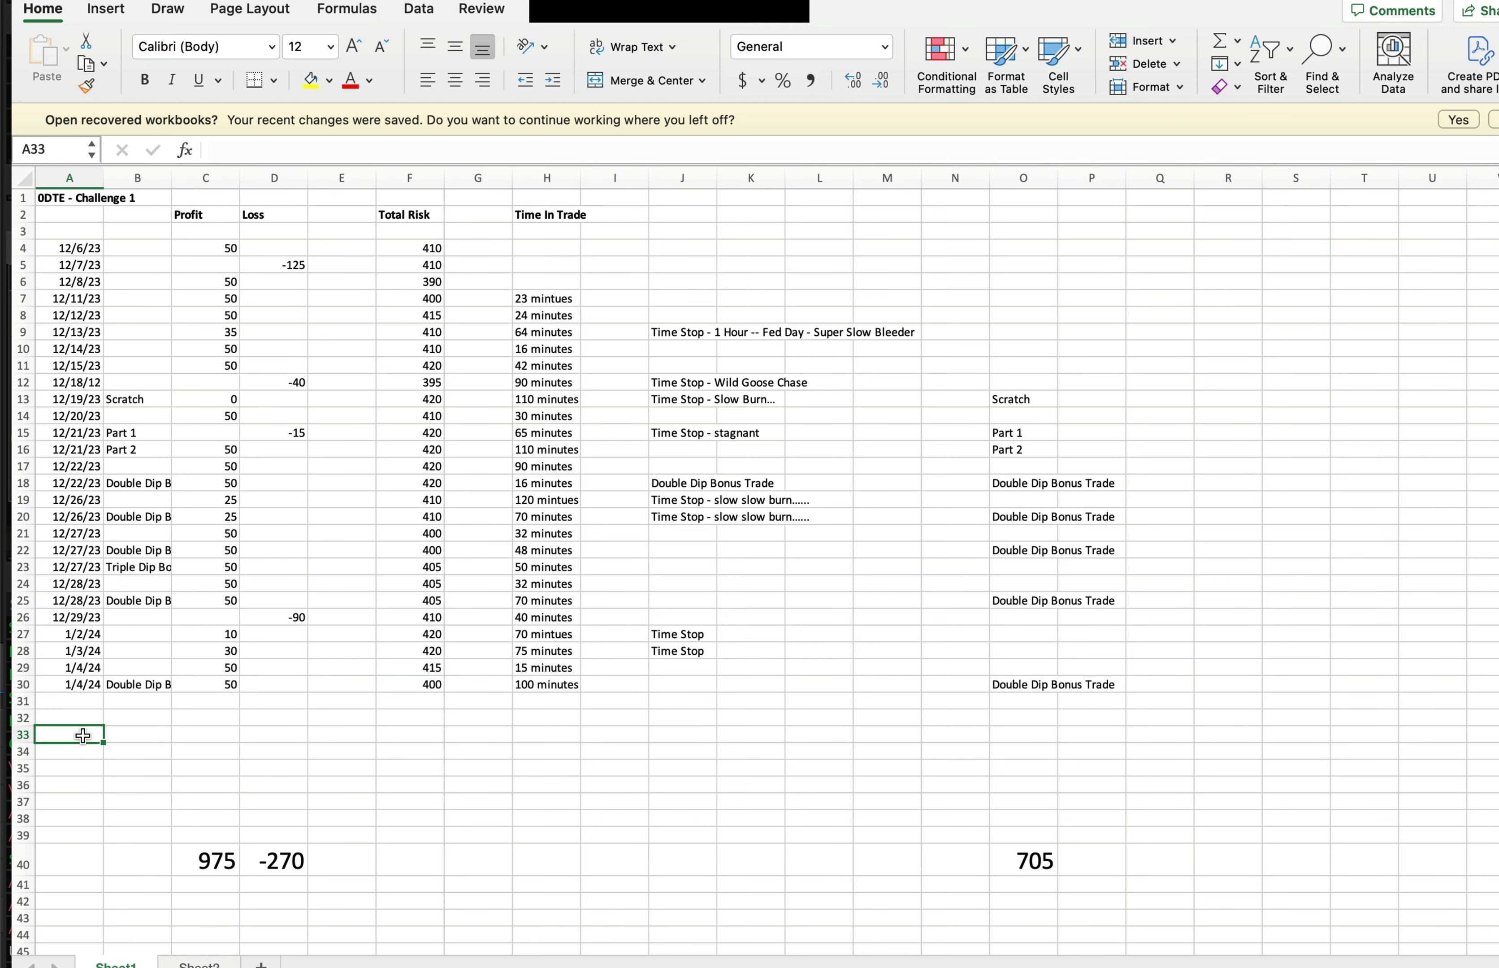
text(1-8-24)
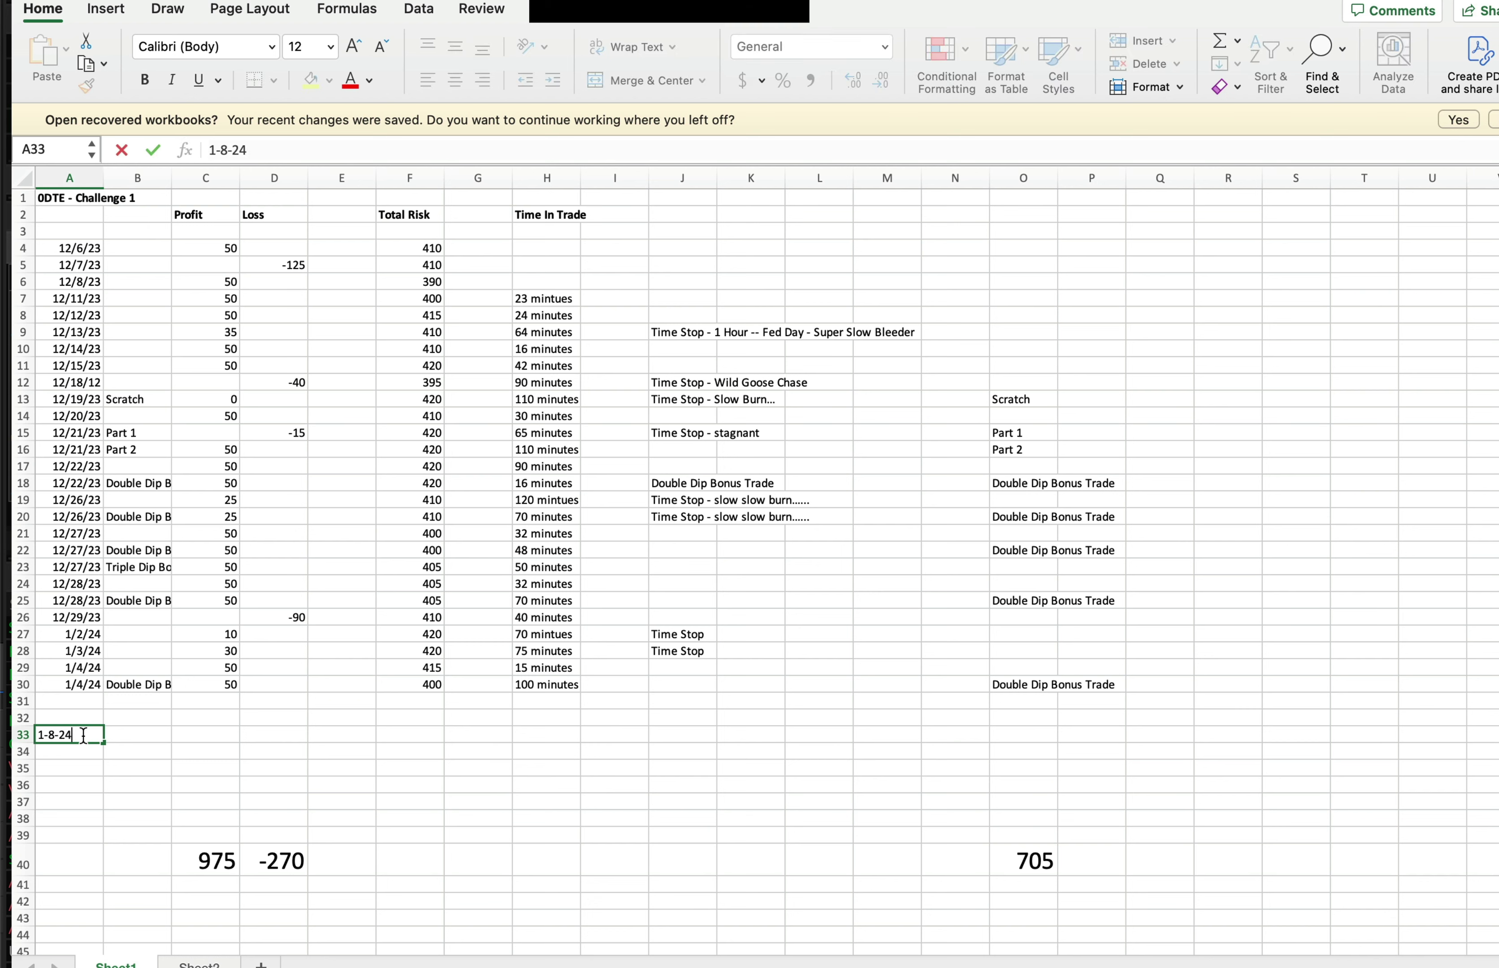
click(215, 723)
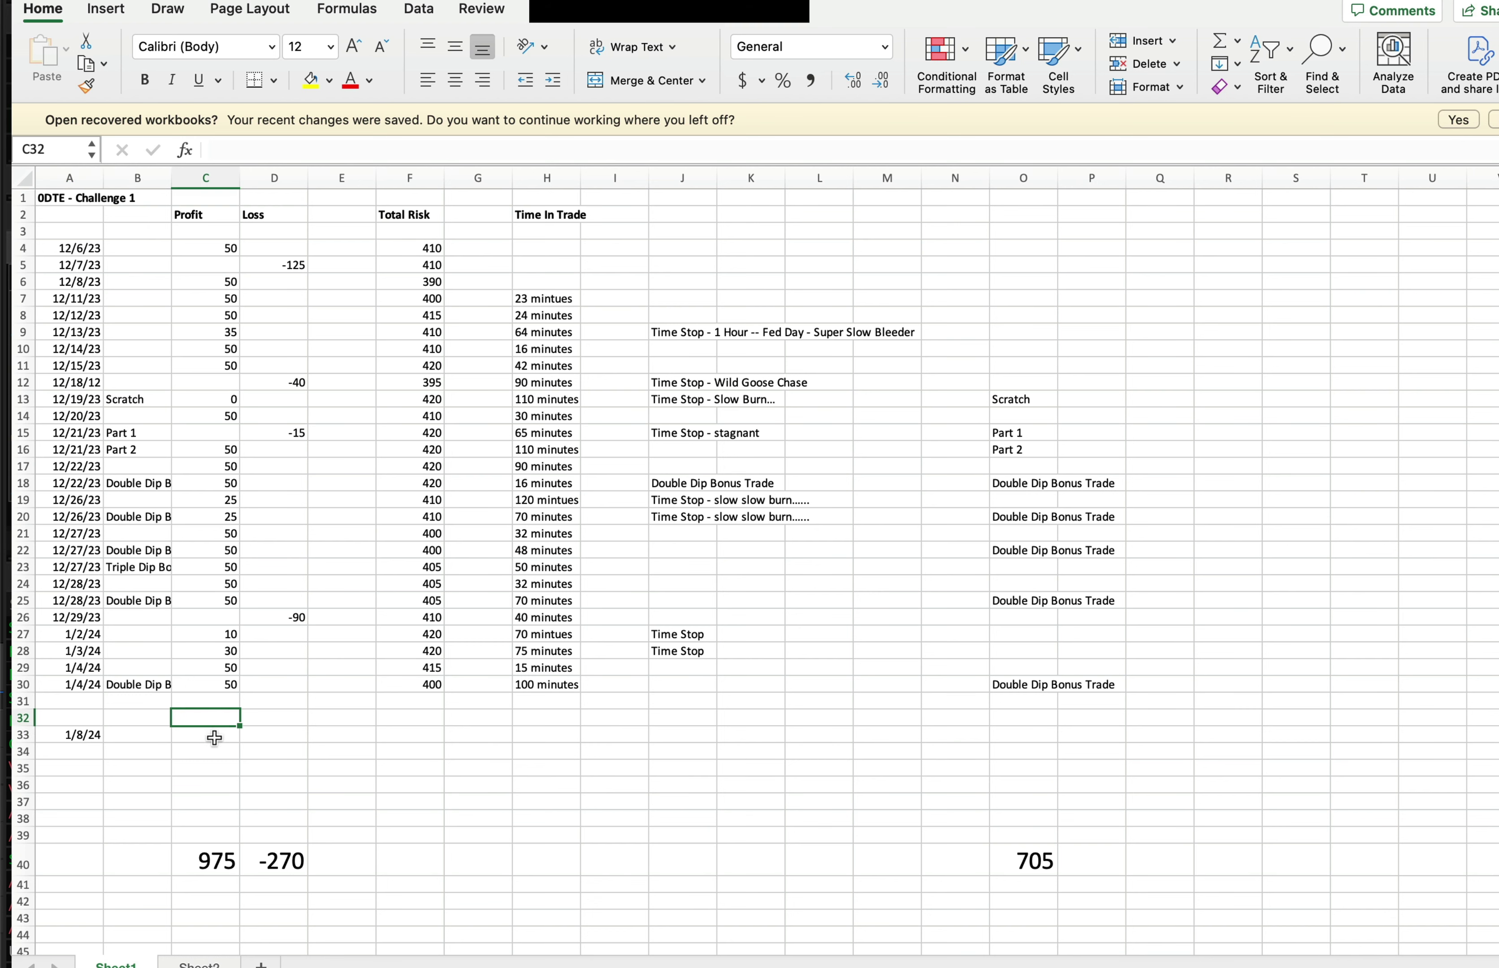
click(214, 735)
click(288, 735)
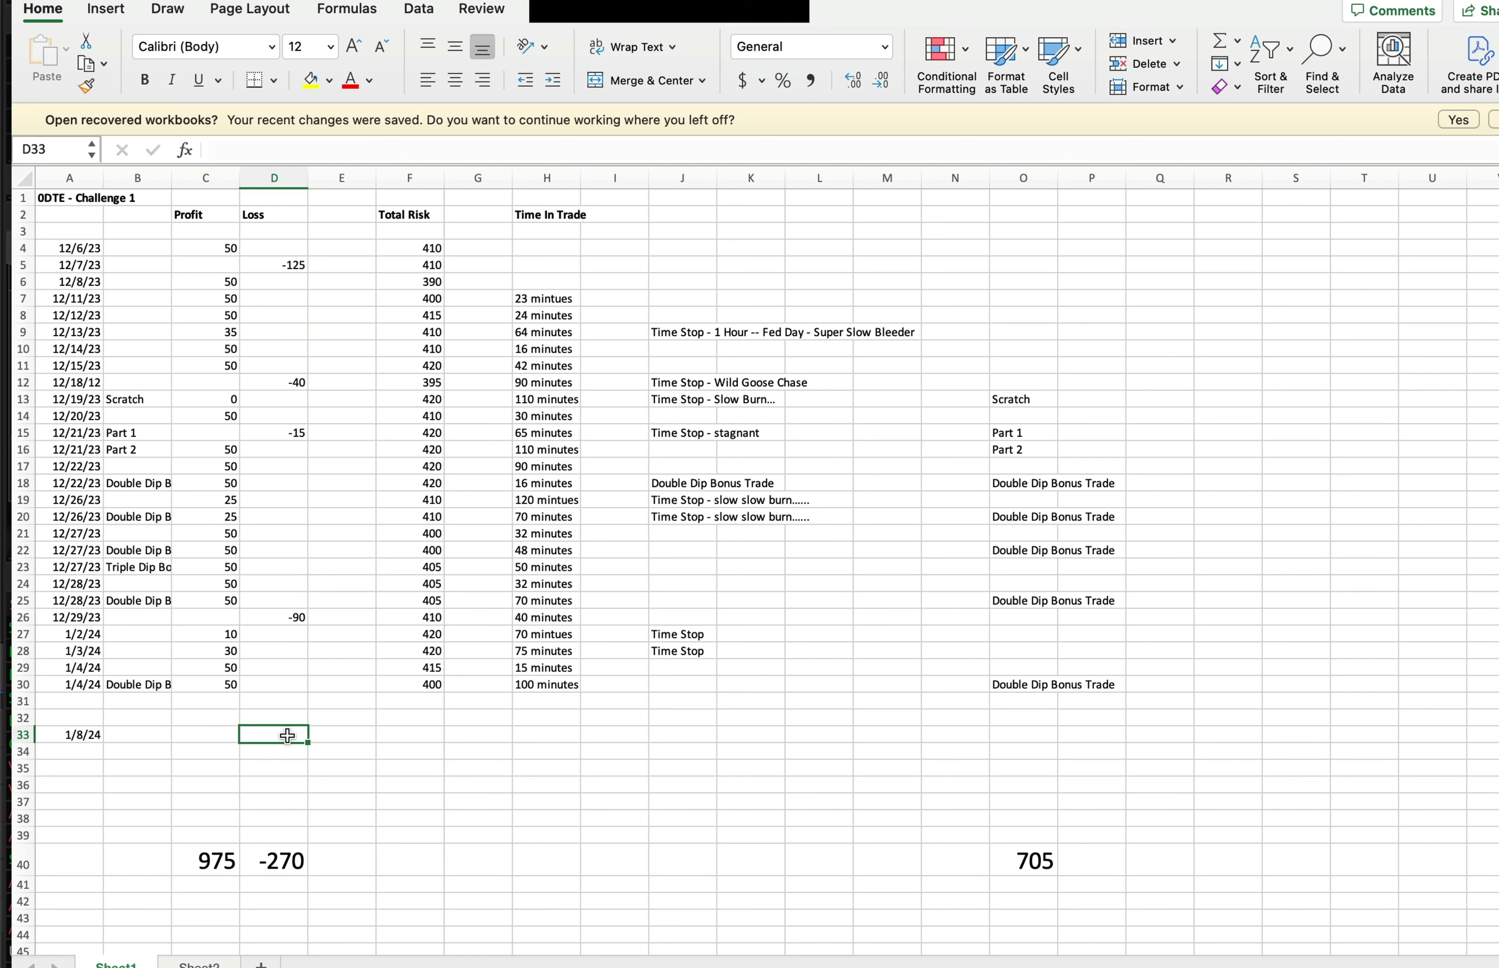
text(-105)
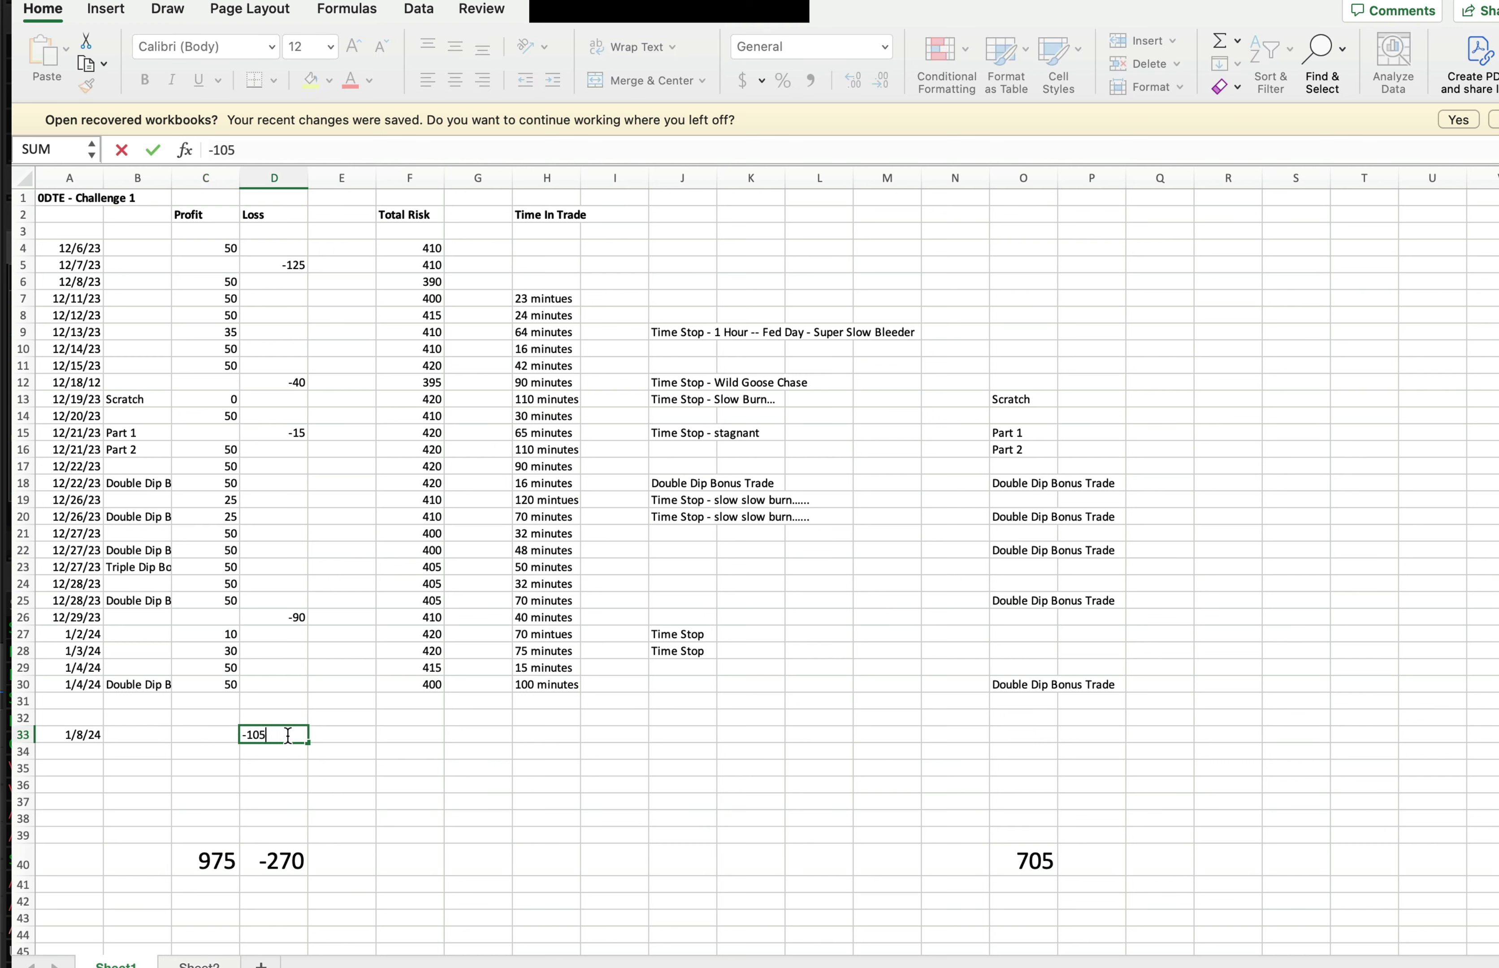
key(Return)
Clear the existing profit and loss totals from row 40.
click(282, 861)
key(Delete)
click(211, 860)
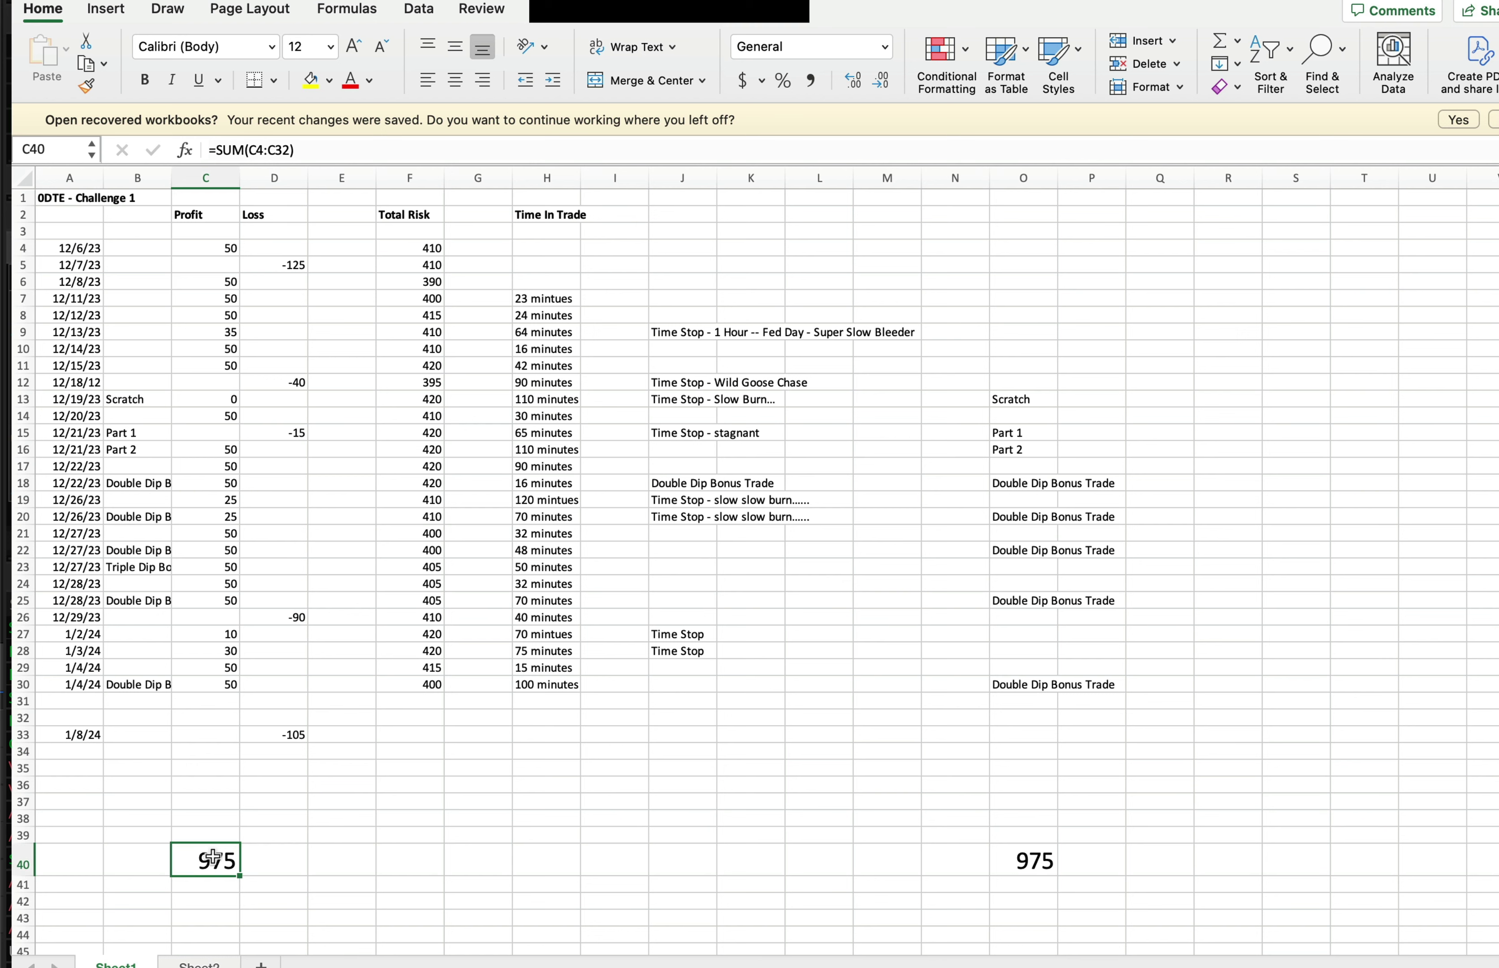
key(Delete)
key(Return)
AutoSum the Profit column into C40 and the Loss column into D40, starting from row 4.
drag(208, 248, 208, 858)
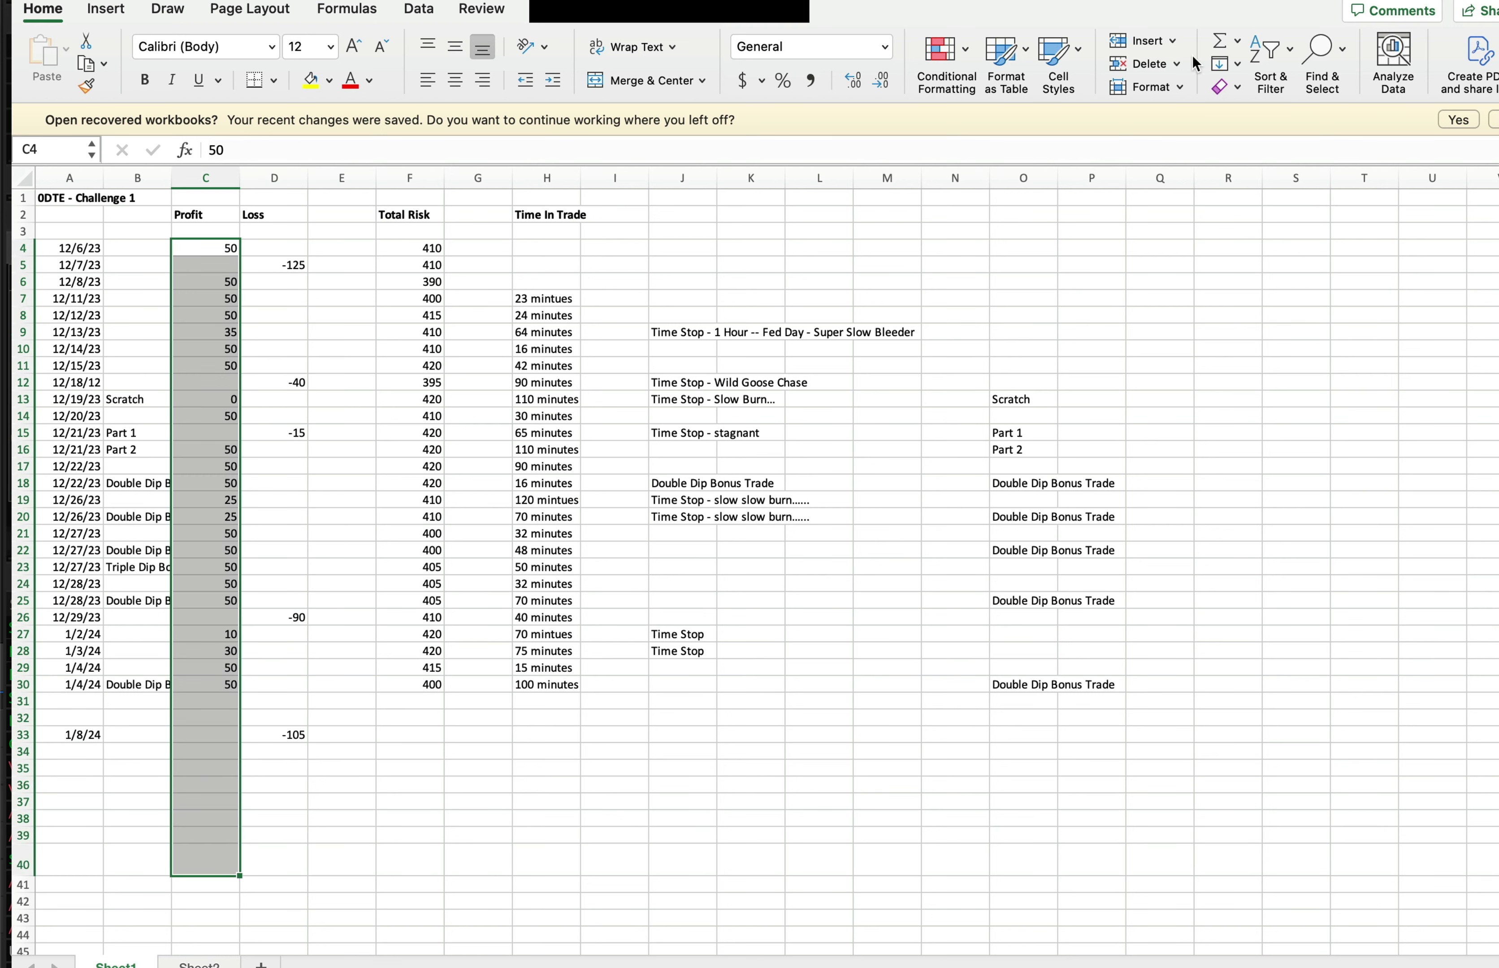
click(1221, 43)
click(327, 512)
drag(278, 247, 275, 862)
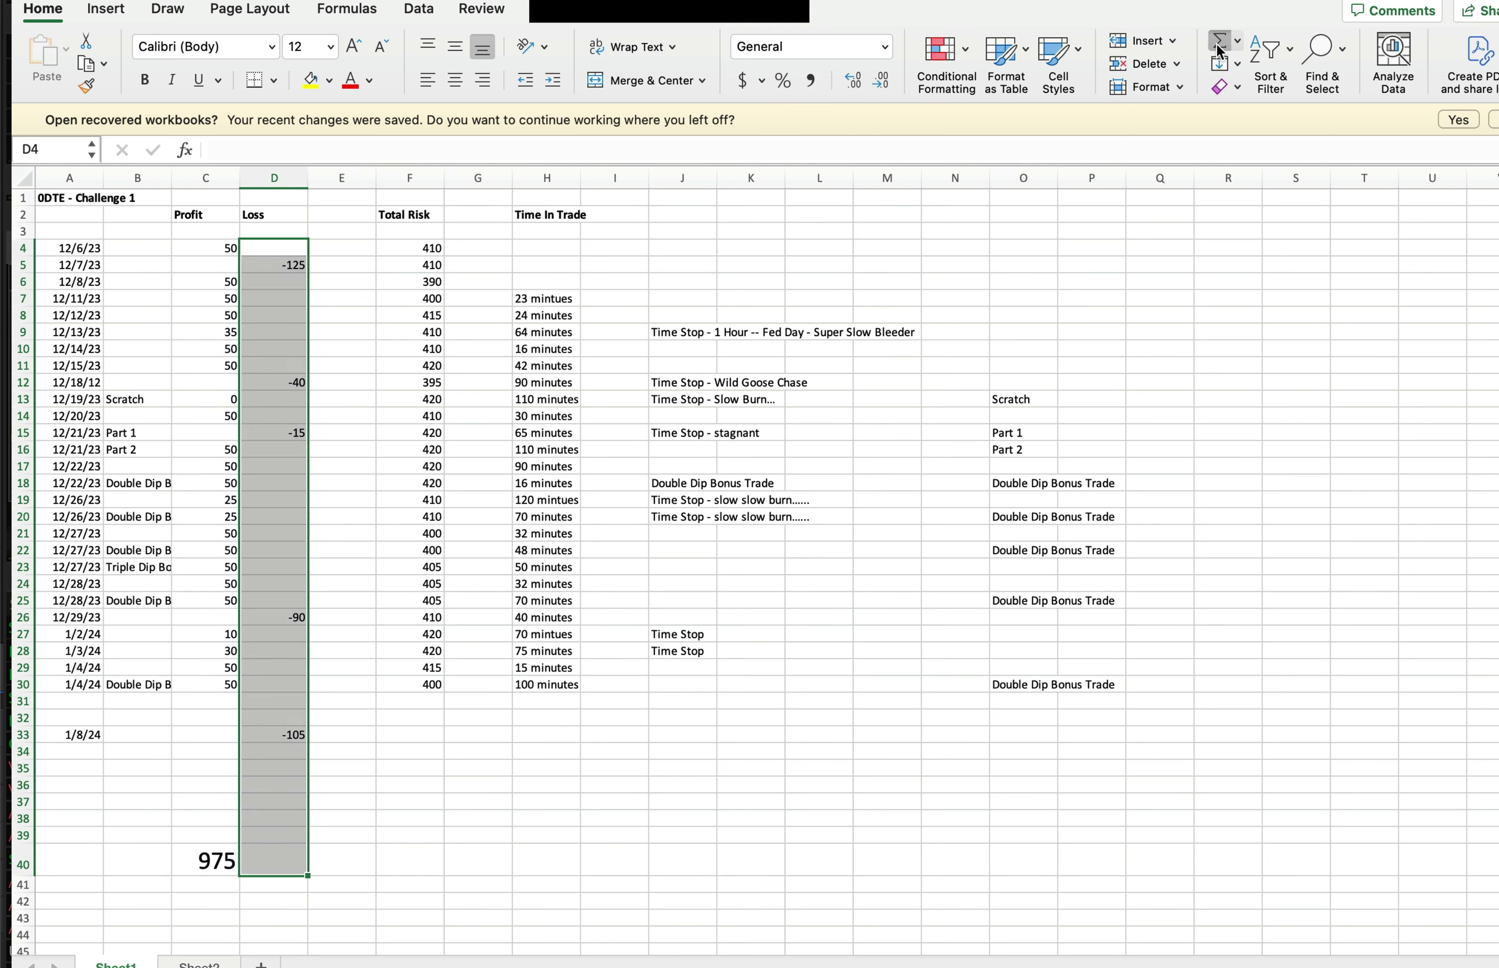
click(1220, 43)
click(488, 812)
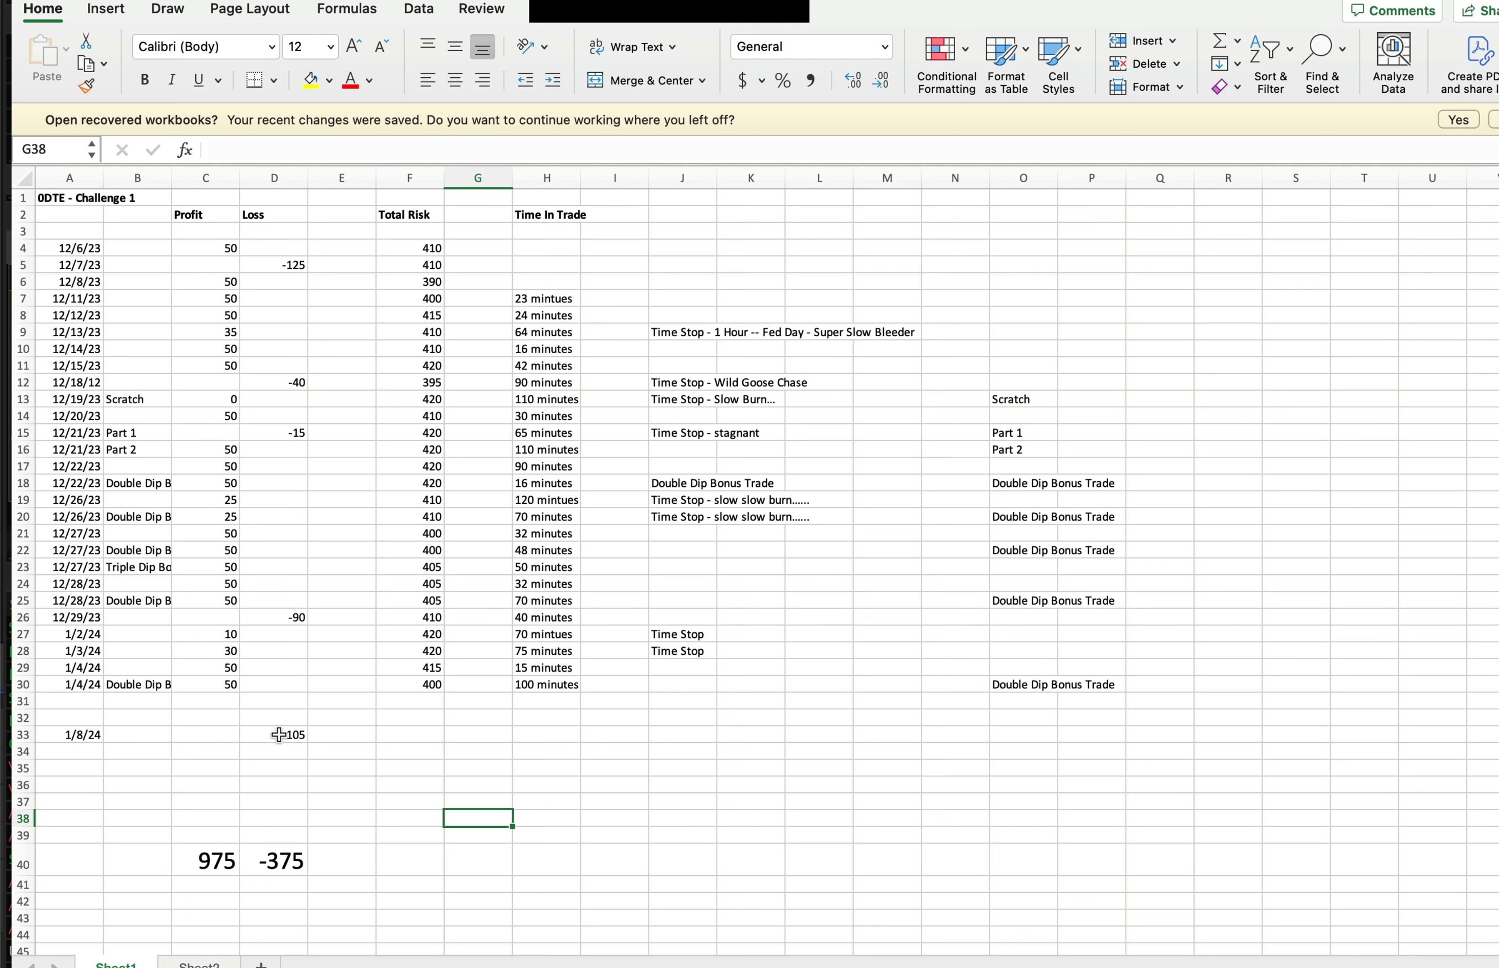
Enter a total risk of 420 and a time in trade of "65 mintutes" for the 1/8/24 trade in row 33.
click(430, 730)
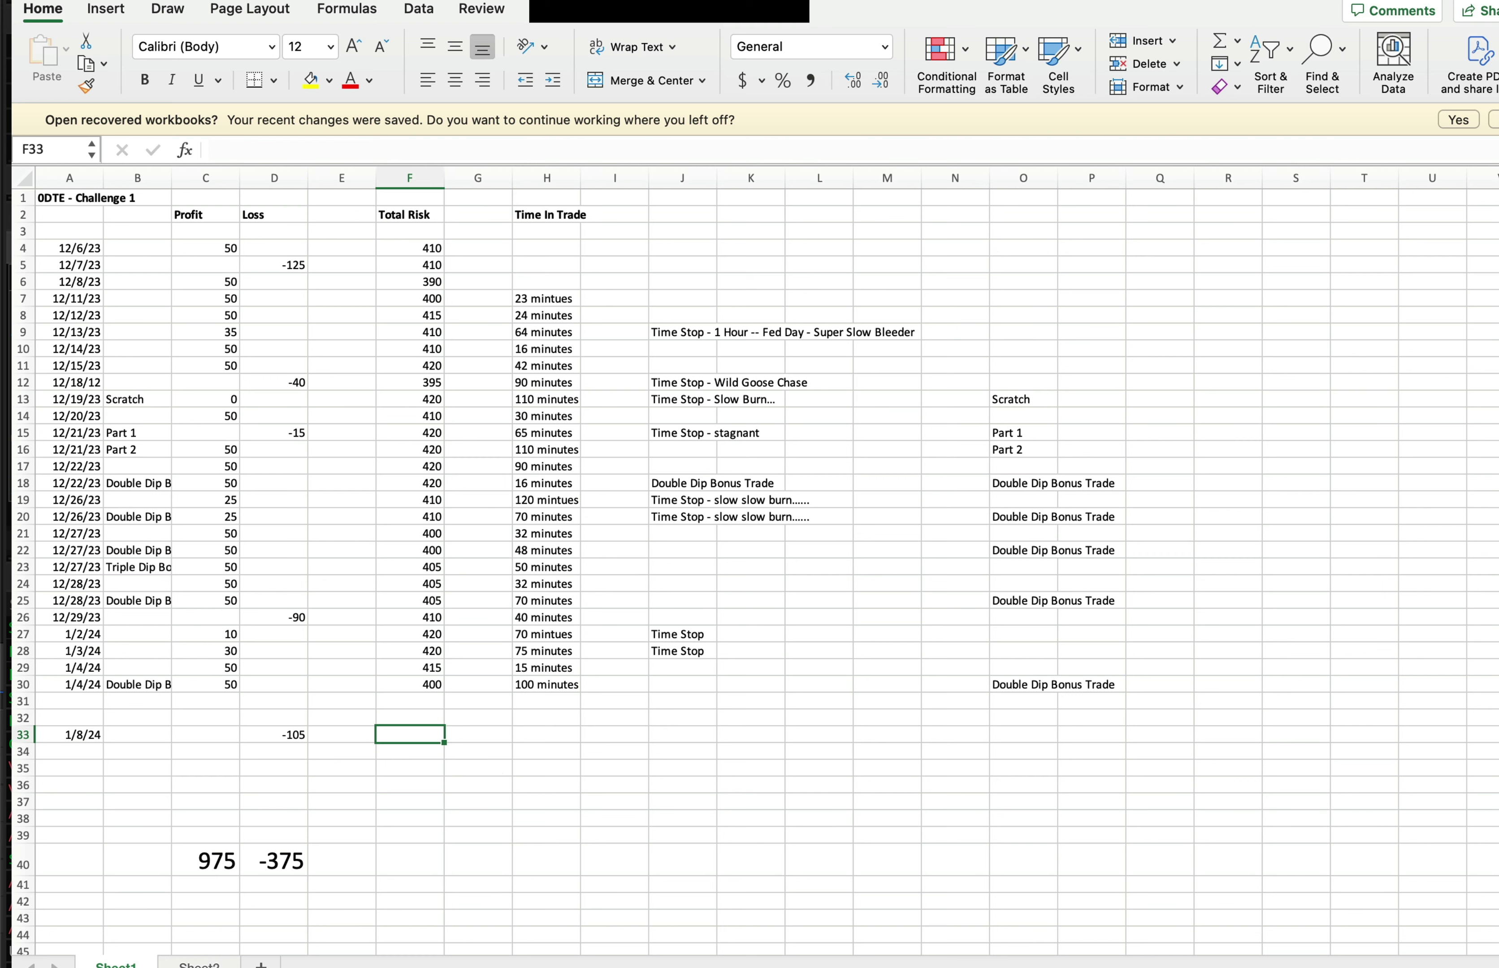
text(420)
click(546, 735)
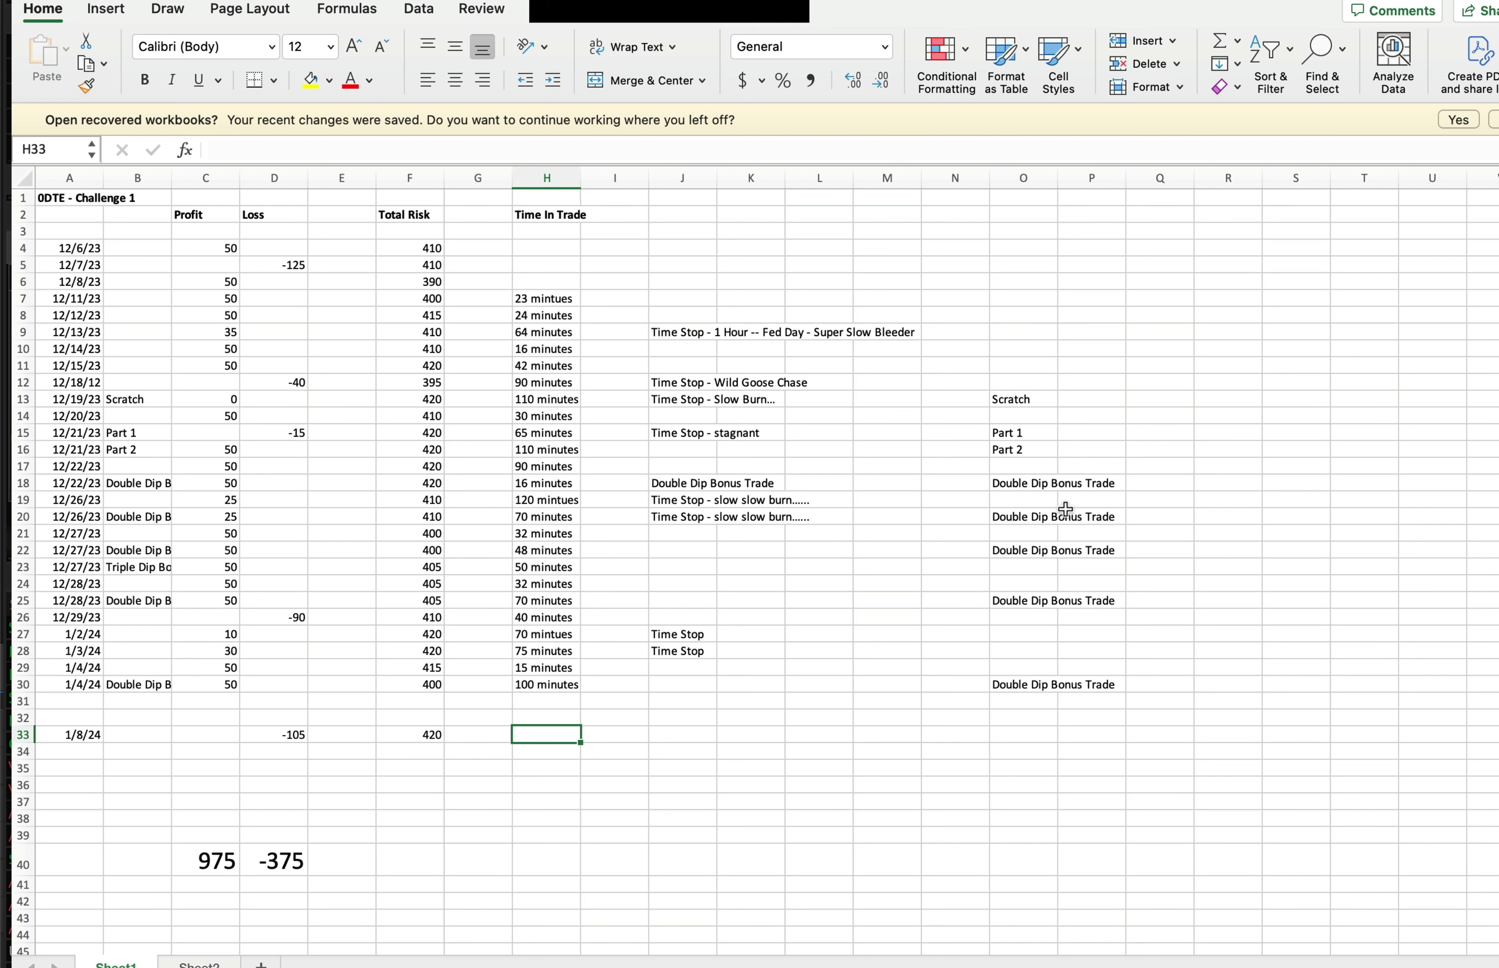
text(65 mintutes)
key(Return)
click(944, 732)
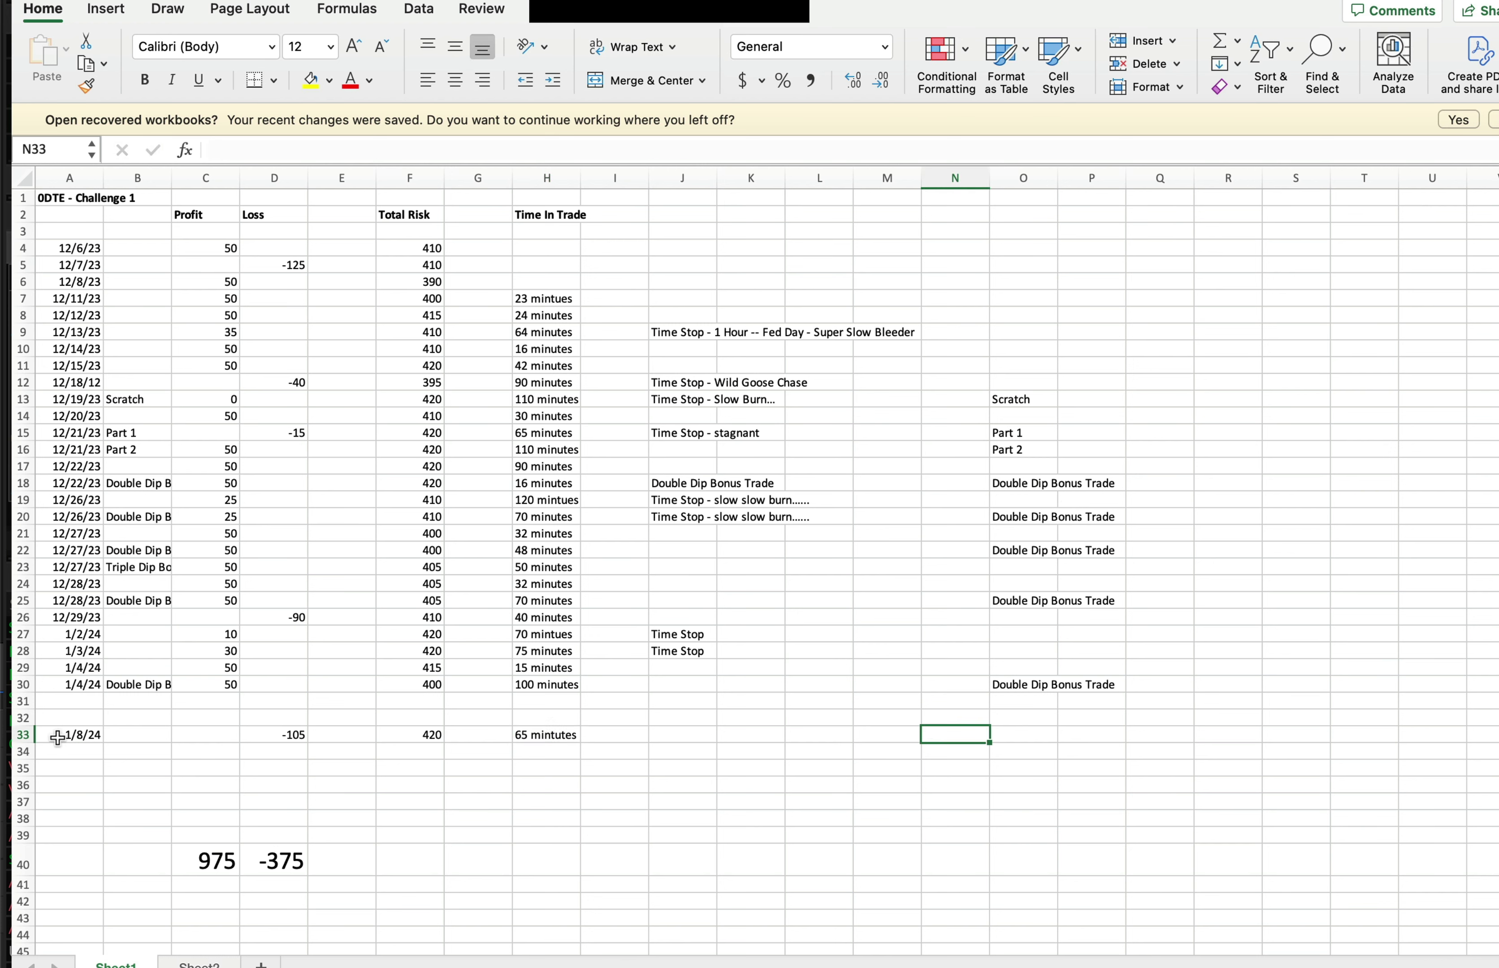
drag(60, 738, 1328, 743)
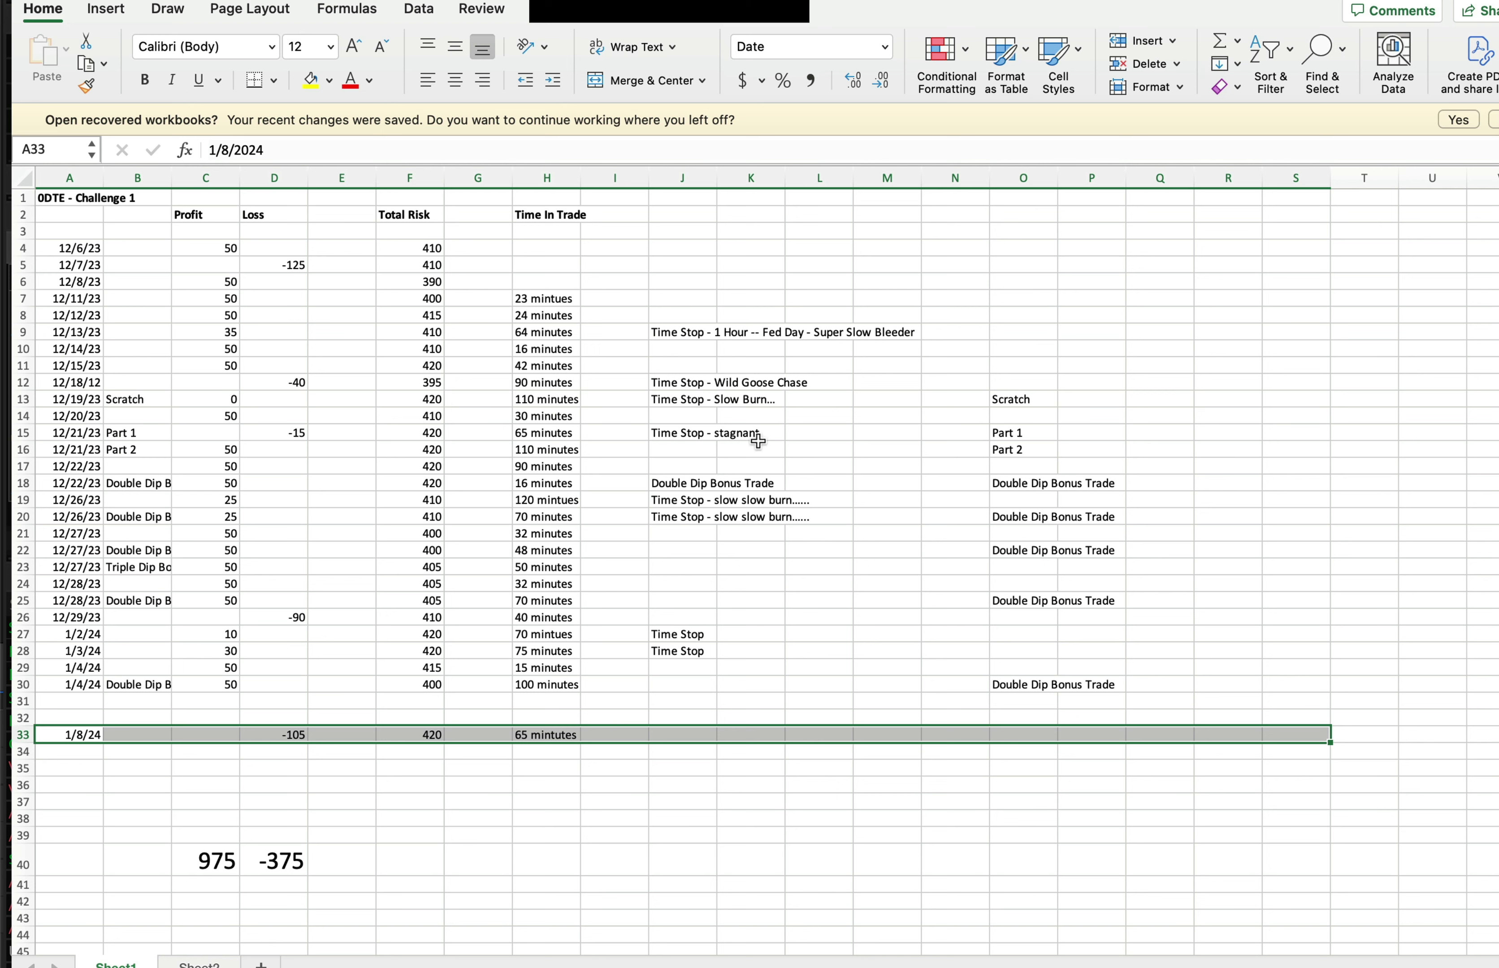
click(1012, 301)
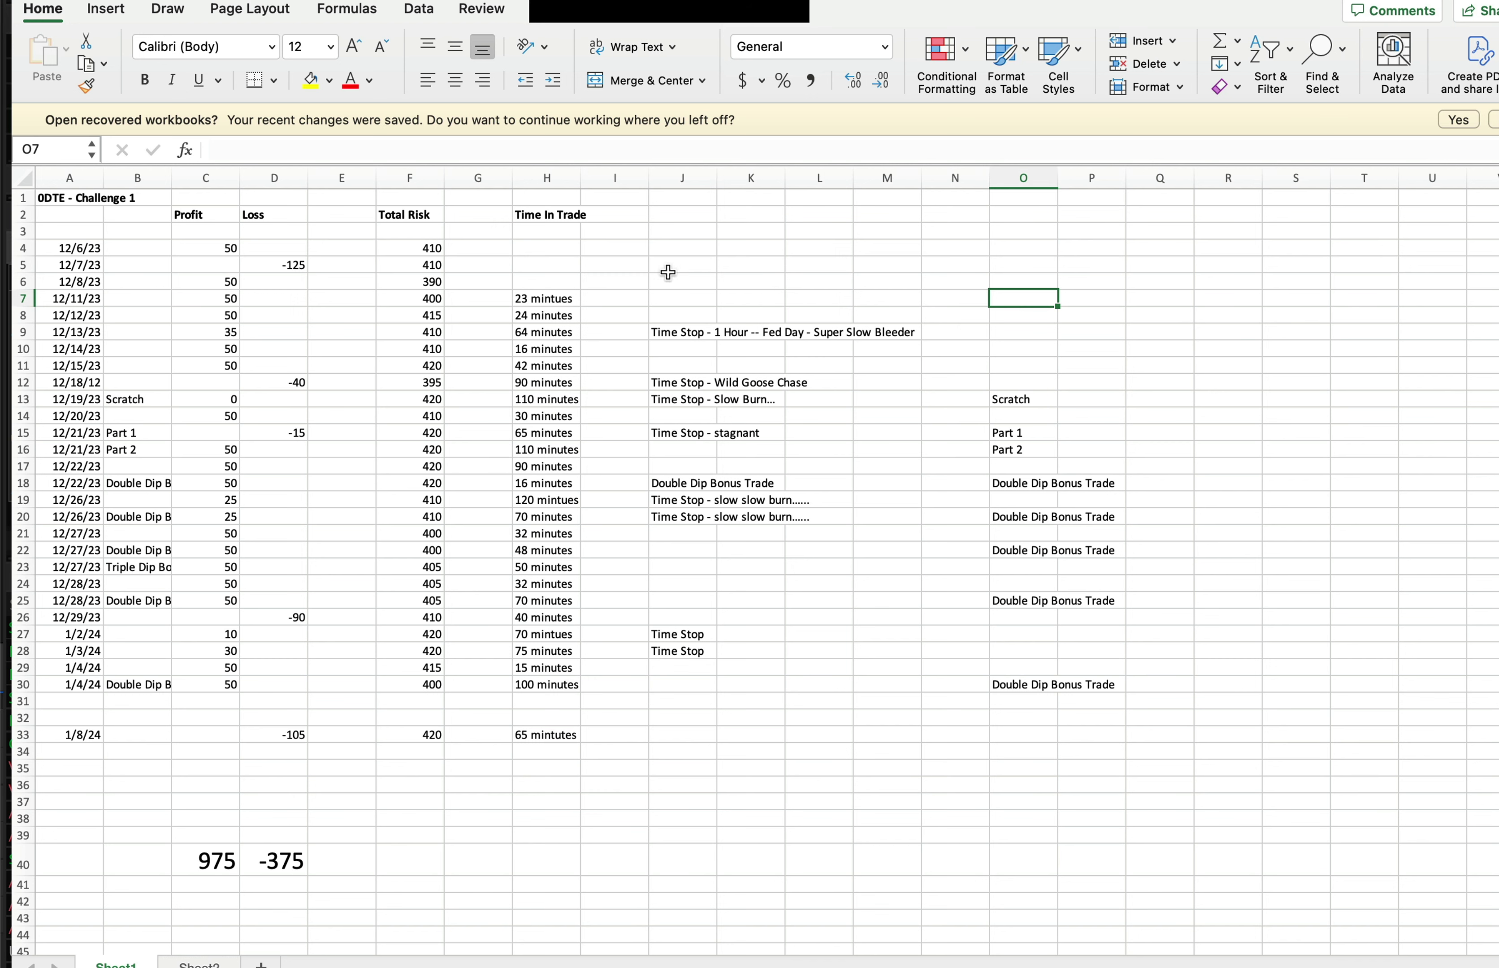
click(843, 263)
drag(65, 252, 1060, 374)
click(1228, 399)
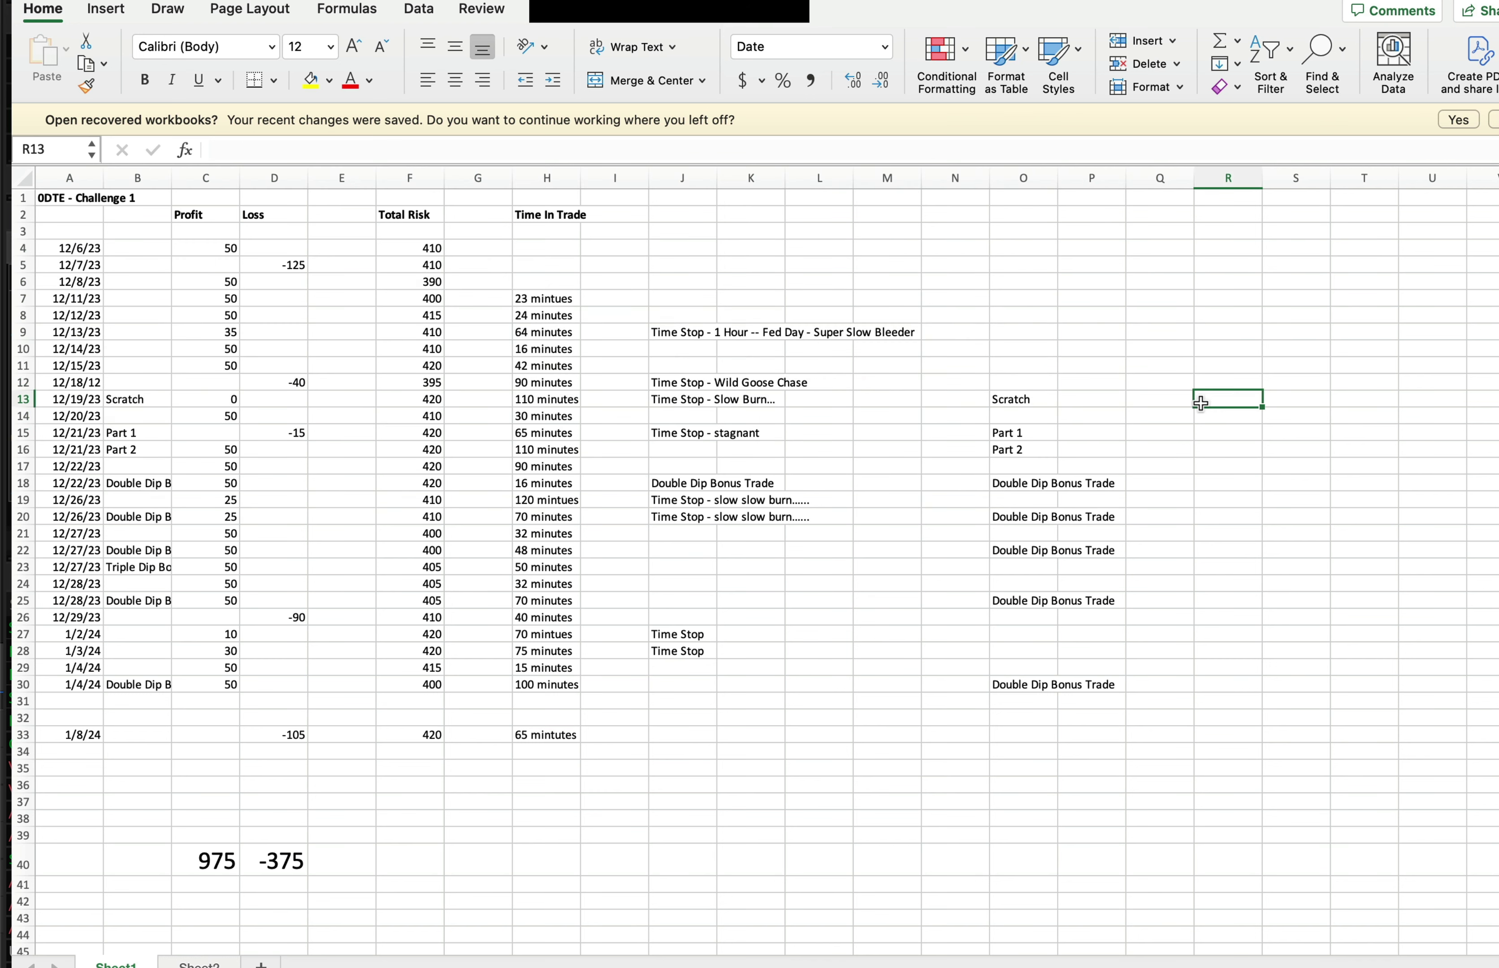